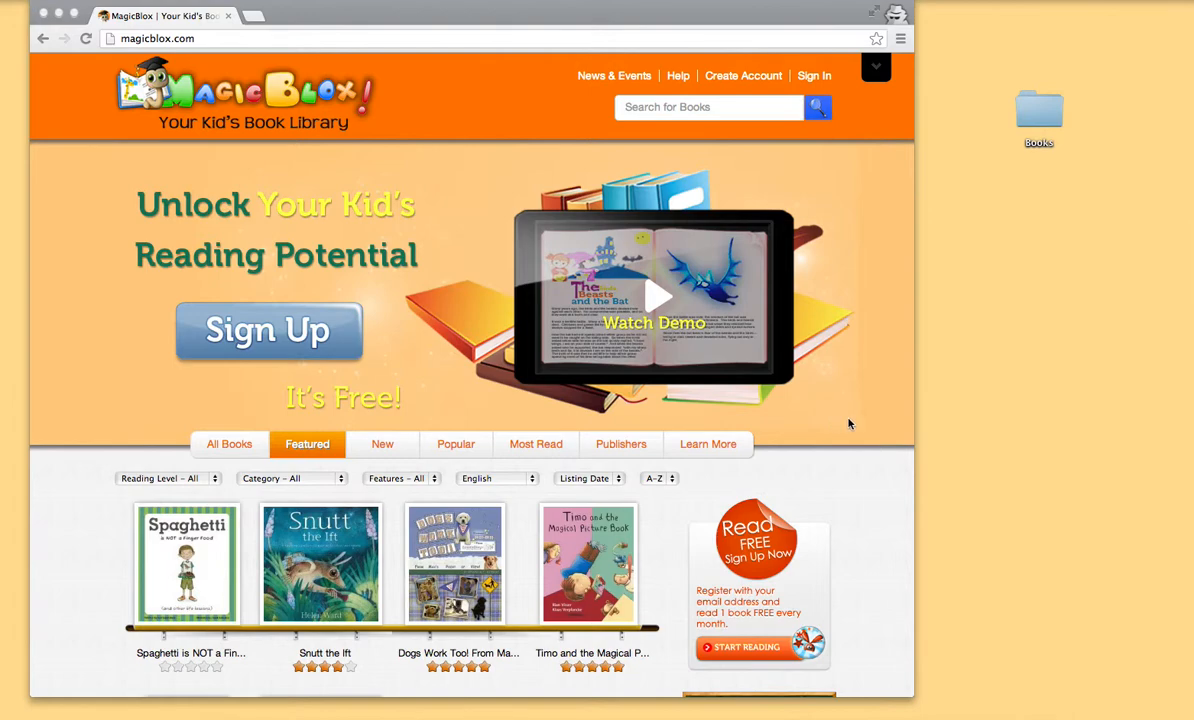
Sign in to MagicBlox with the account's username and password.
scroll(856, 432, down, 5)
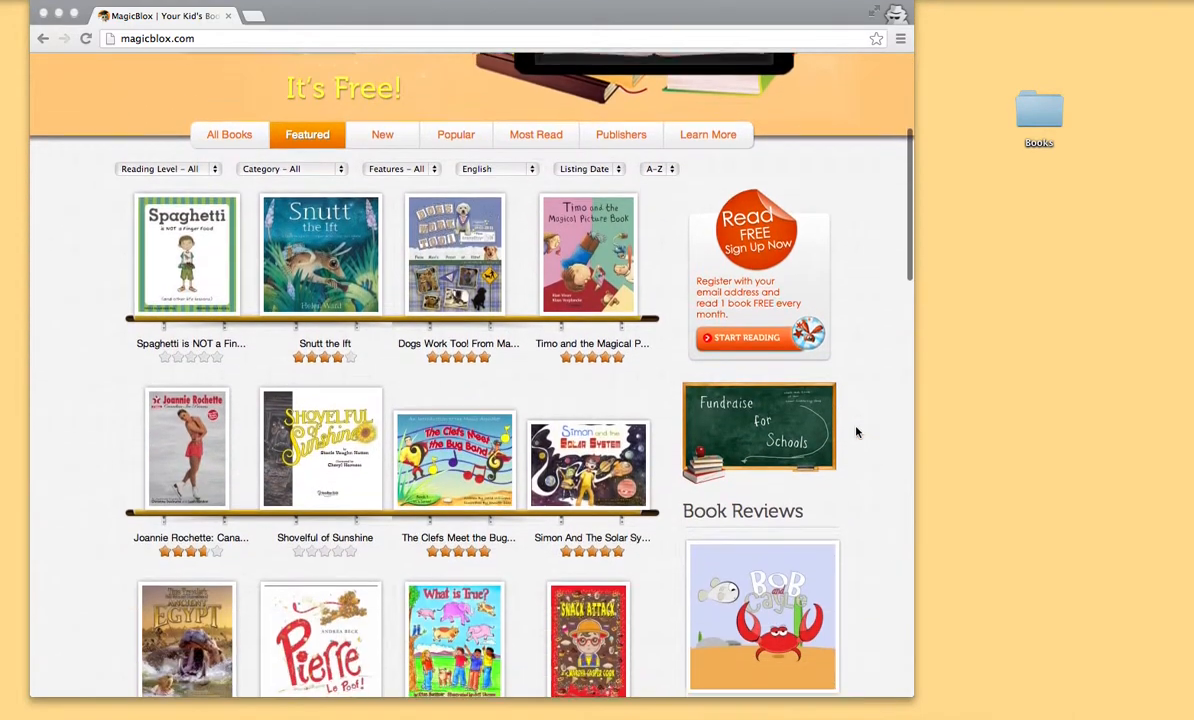
scroll(856, 432, up, 3)
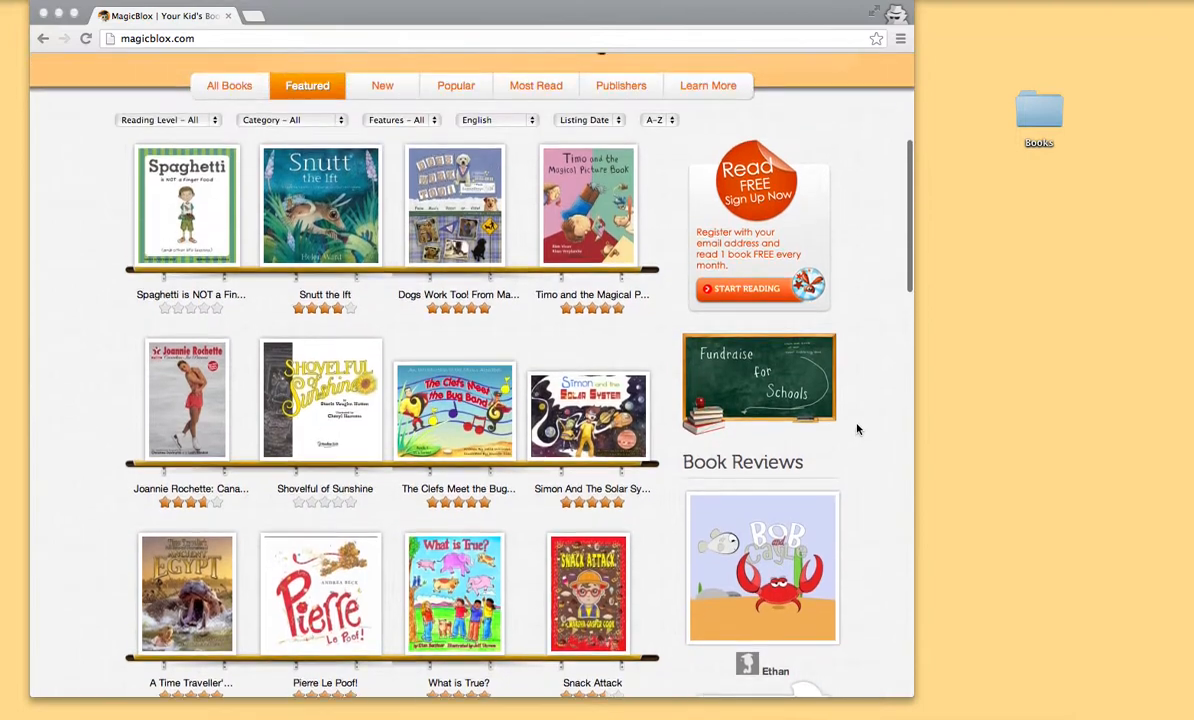
scroll(856, 429, up, 2)
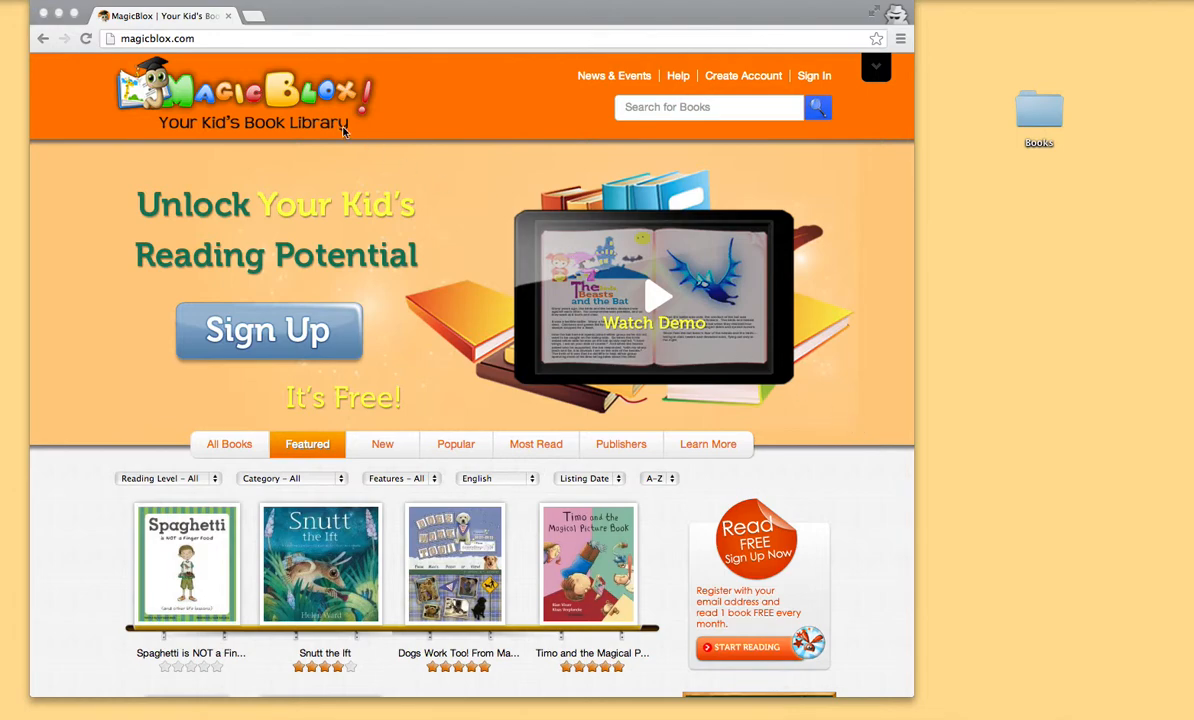
click(814, 78)
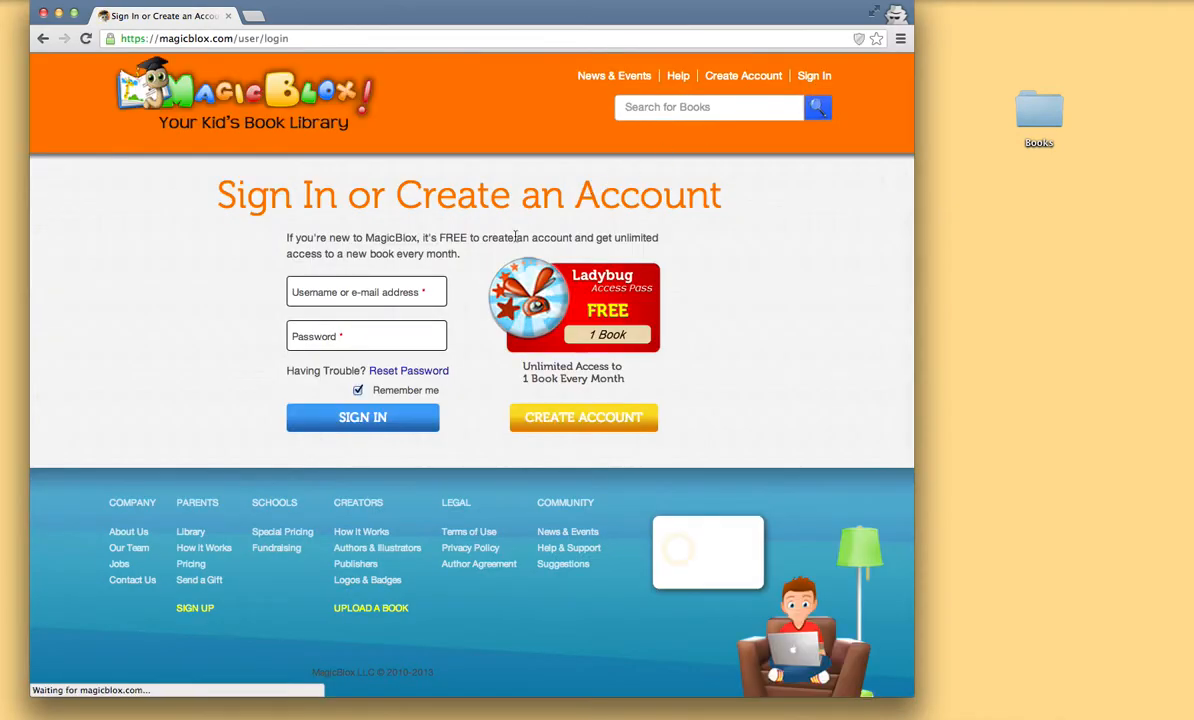
click(375, 292)
text(authors)
key(Tab)
text(•••••••••)
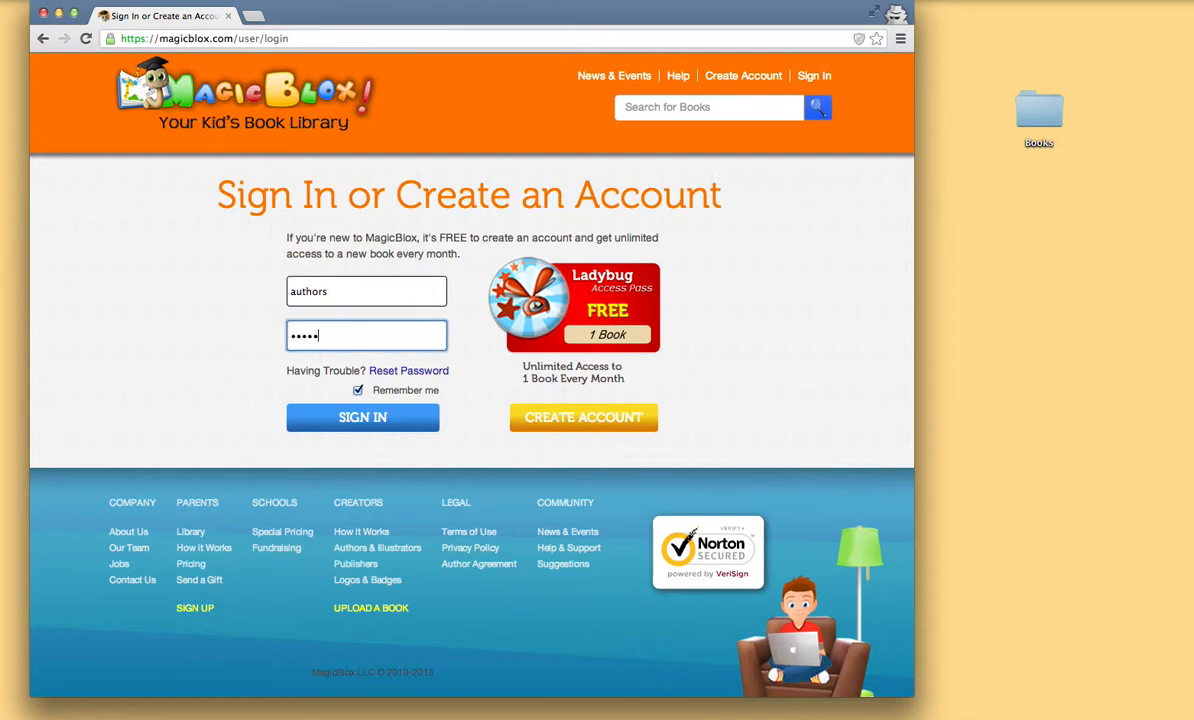
click(381, 419)
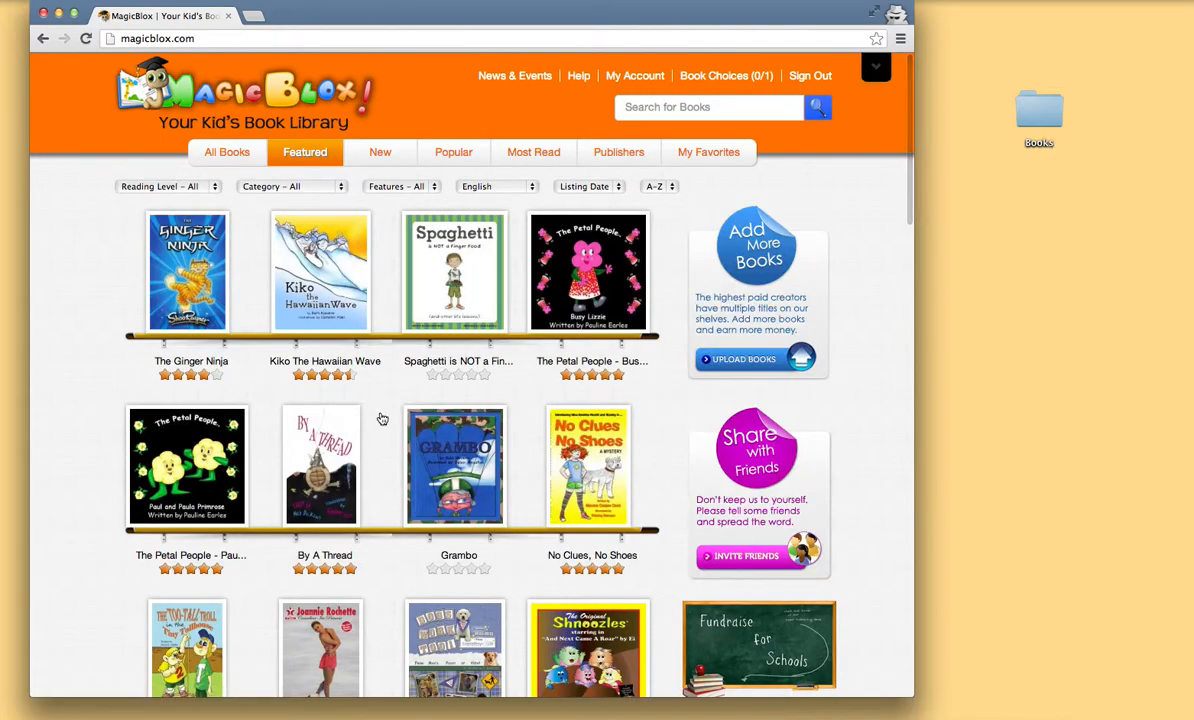
Scroll the Featured books page down to the footer links.
scroll(490, 384, down, 20)
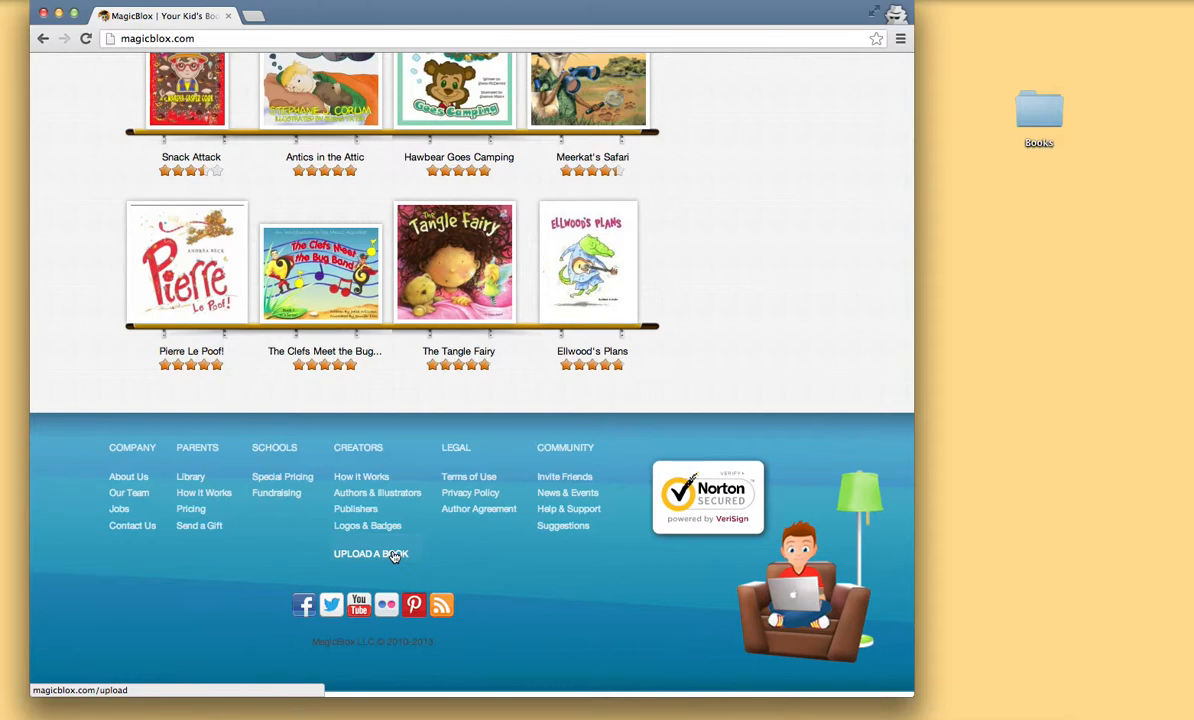
Open the Upload Book form and enter the title 'Crambo - Test'.
click(393, 555)
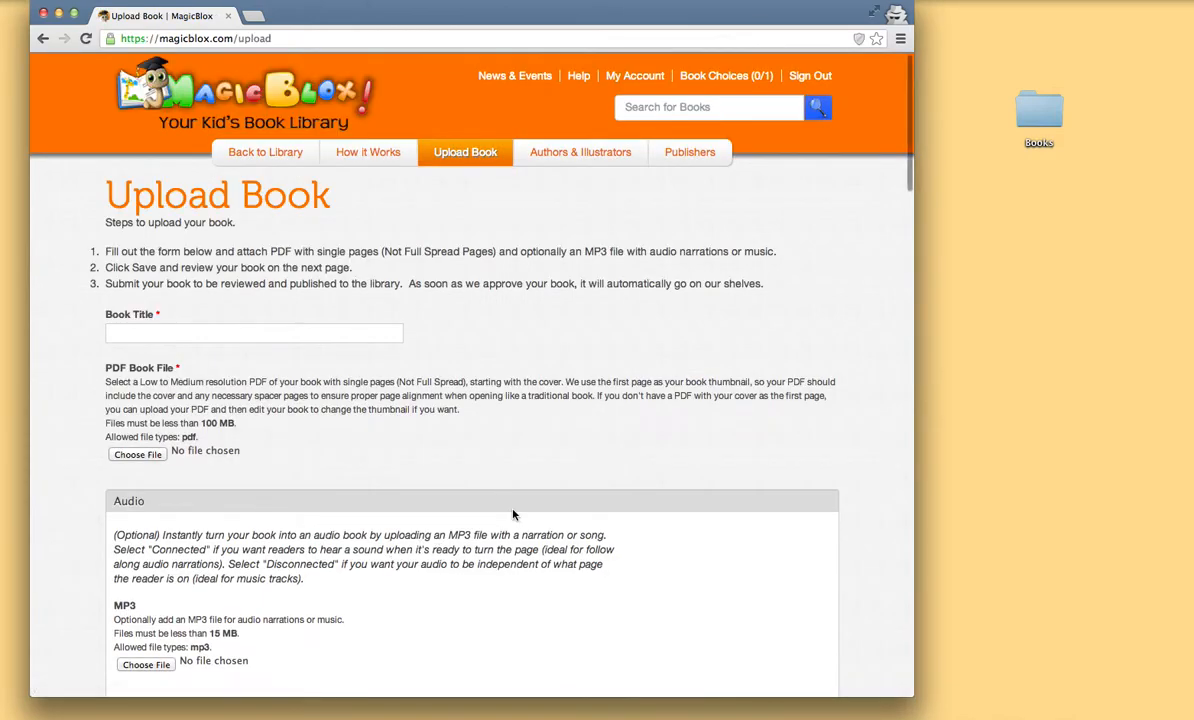
scroll(514, 511, down, 2)
scroll(514, 507, up, 2)
click(163, 339)
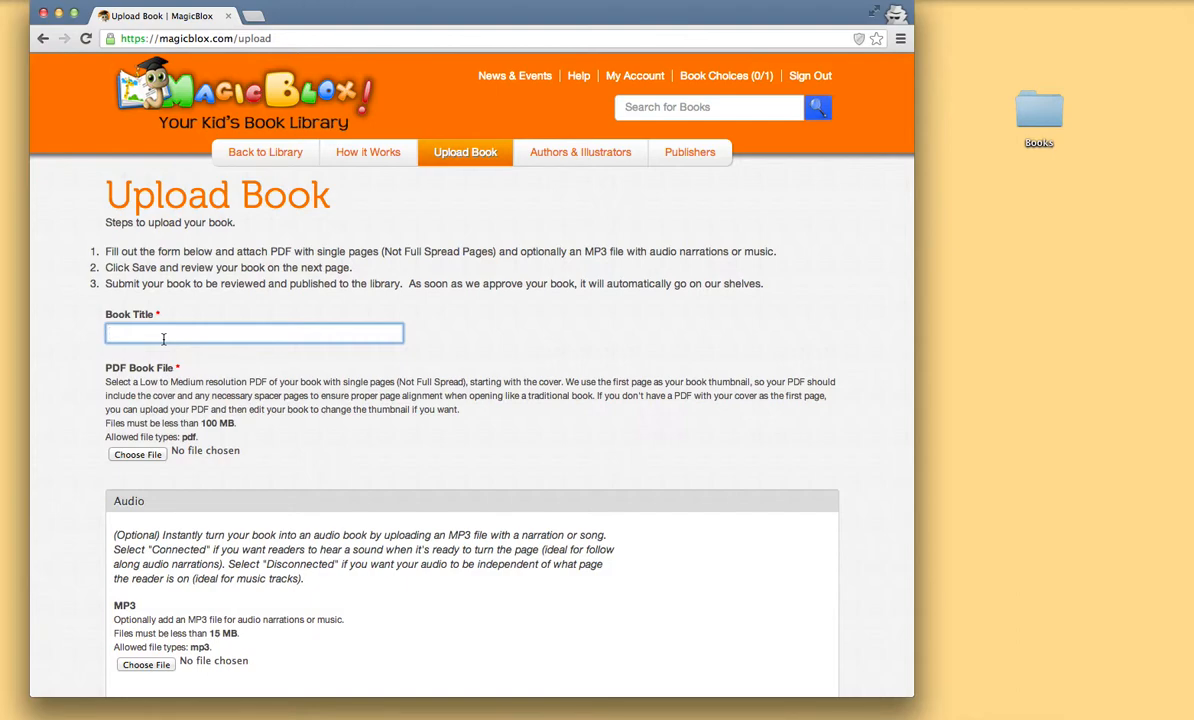
text(Crambo - Test)
scroll(271, 378, down, 2)
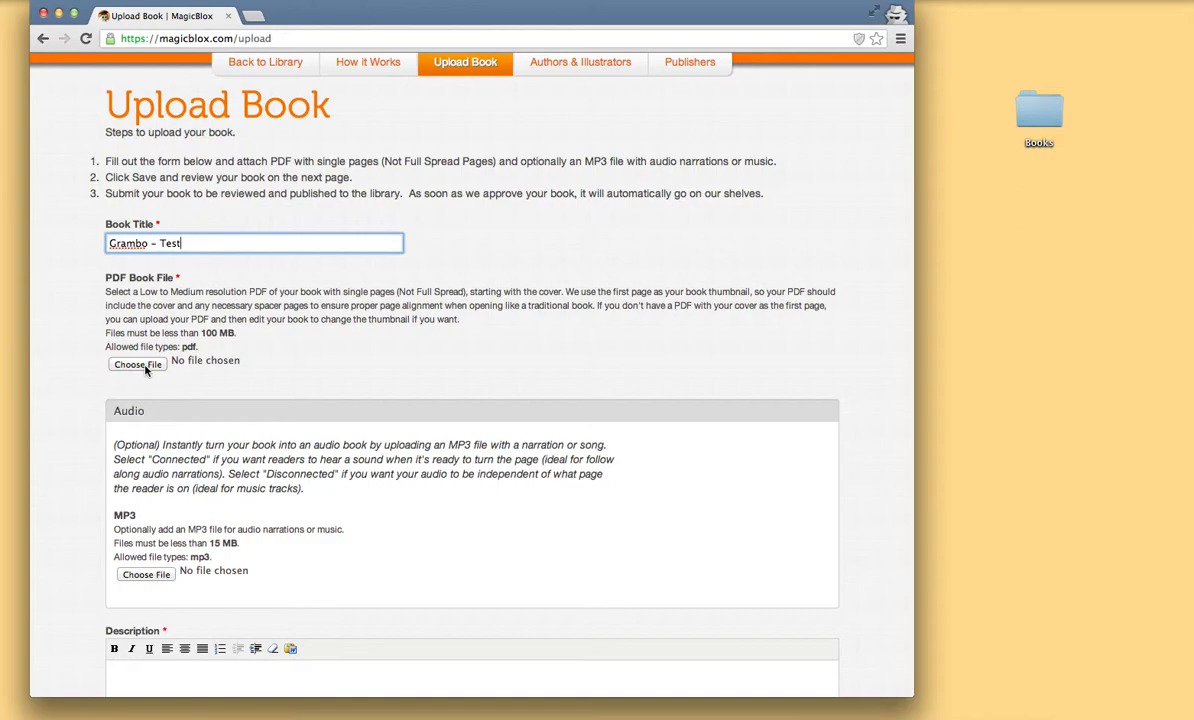
Attach Grambo_full.pdf from the Books folder as the book's PDF file.
click(144, 366)
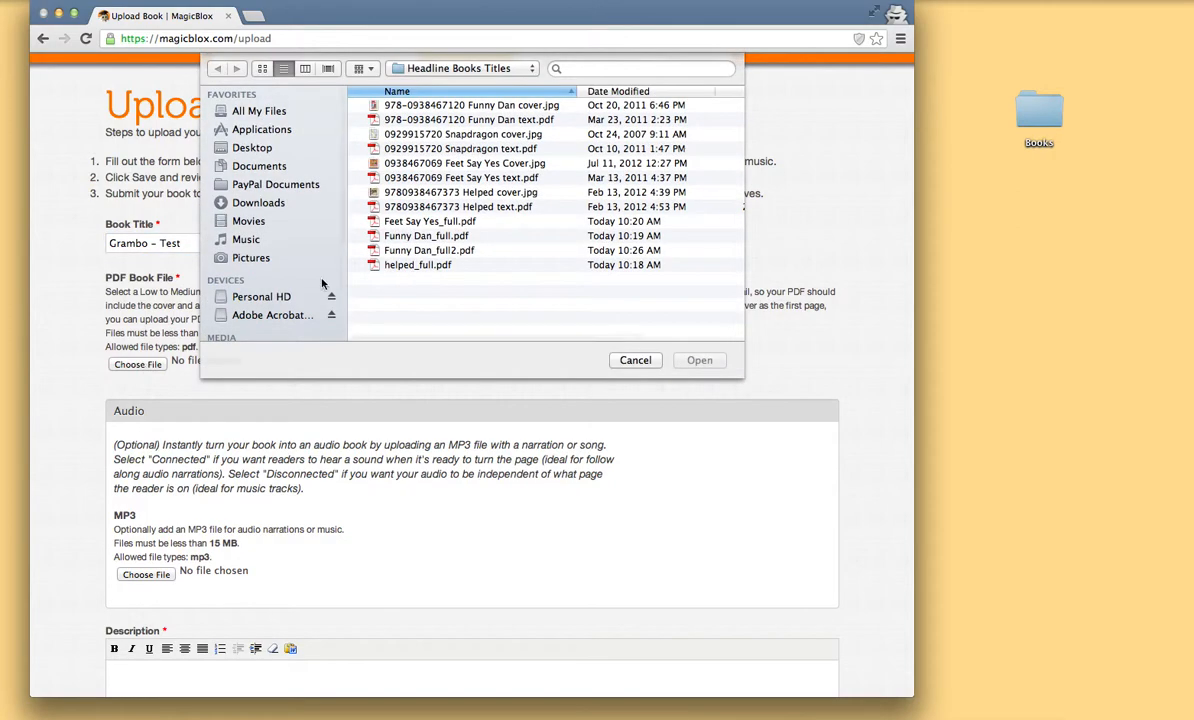
click(1040, 115)
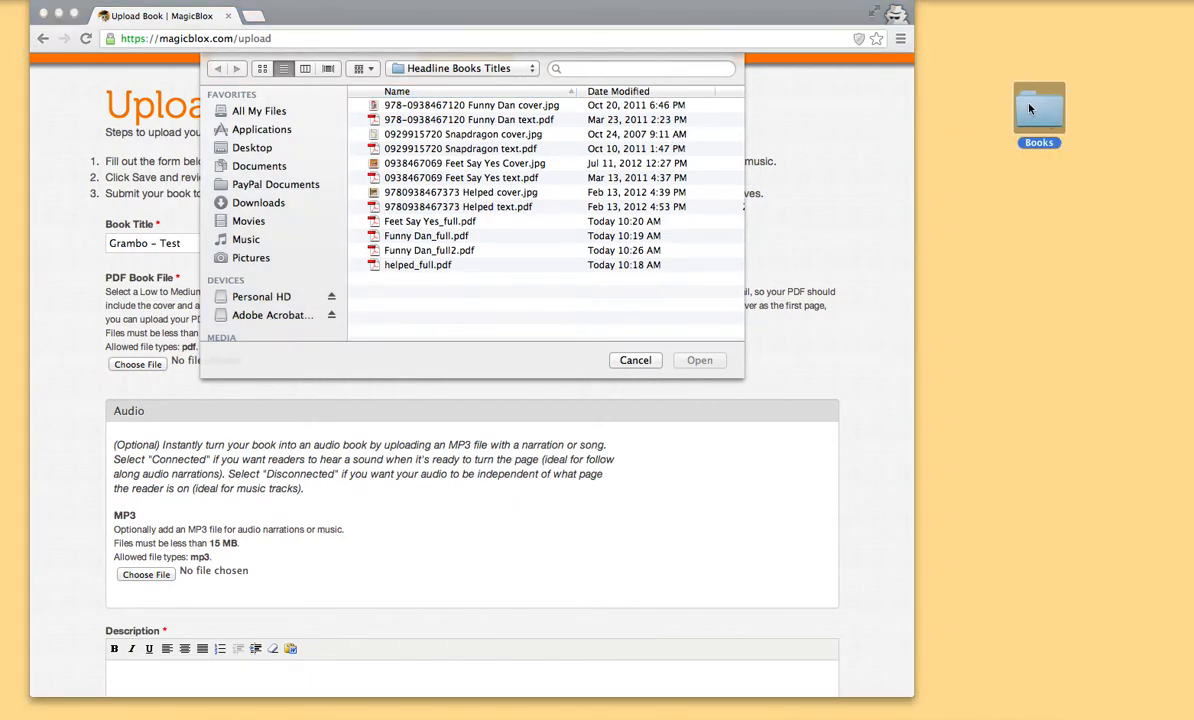
double_click(1033, 110)
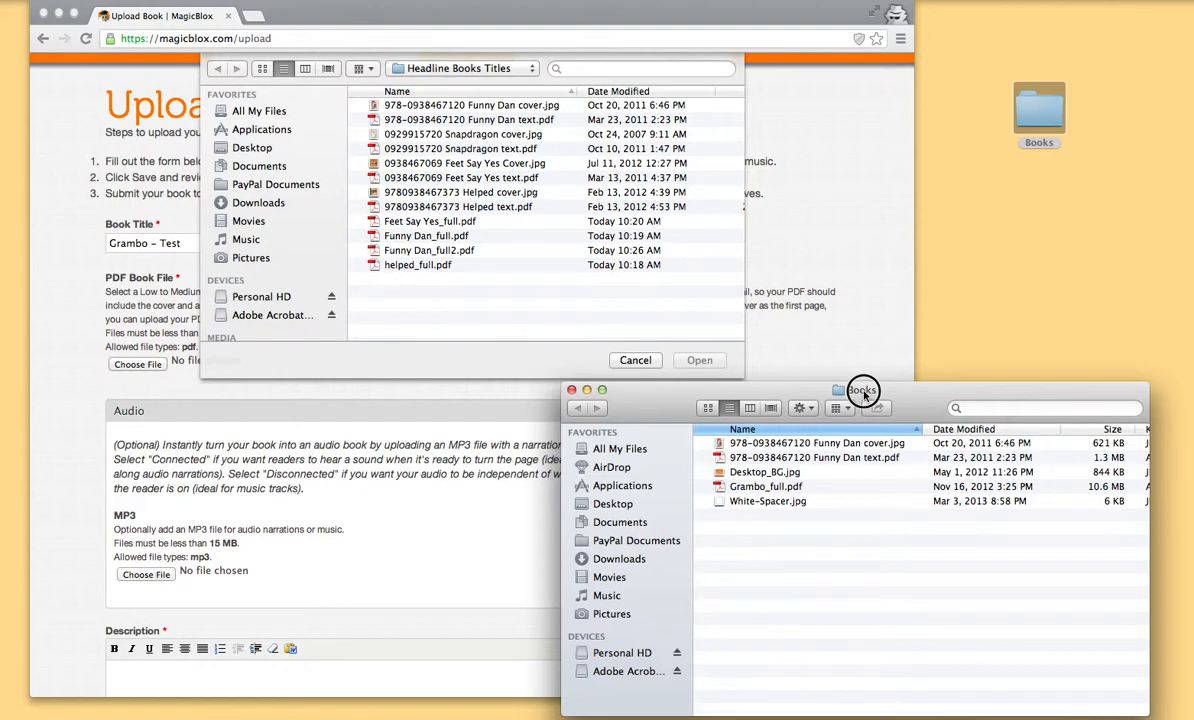
drag(745, 441, 473, 313)
double_click(408, 153)
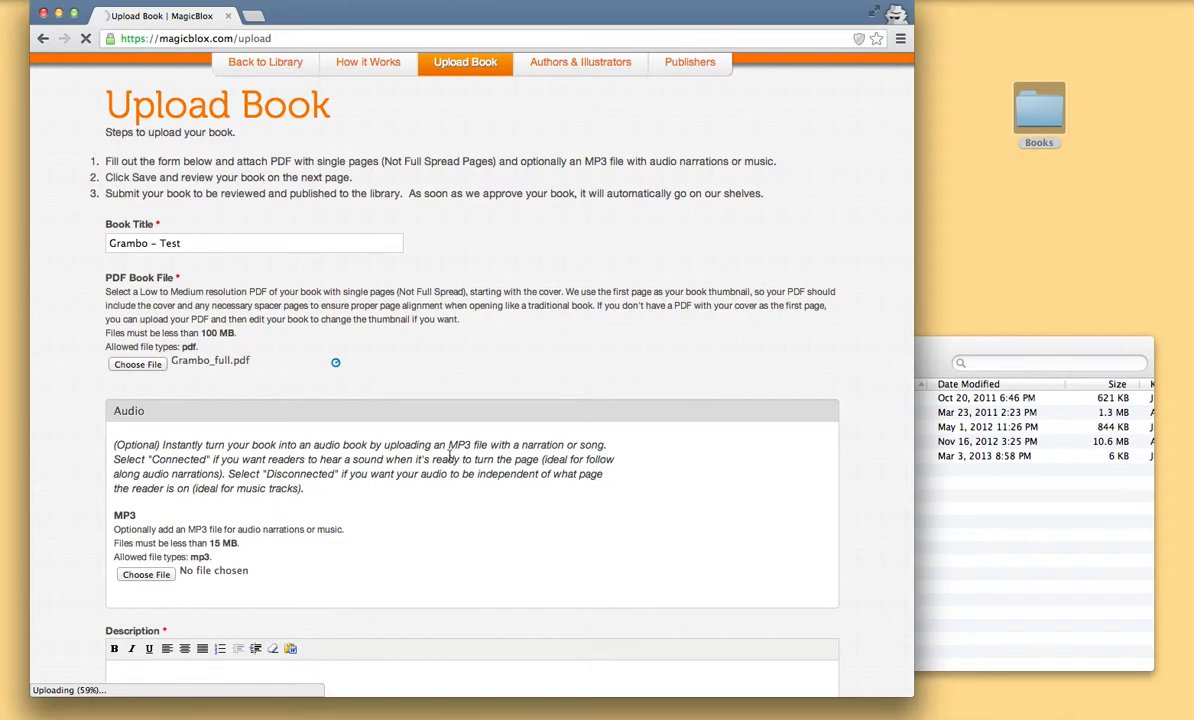
scroll(467, 443, down, 2)
Enter 'Test Description.' in the book's Description box.
scroll(467, 443, down, 6)
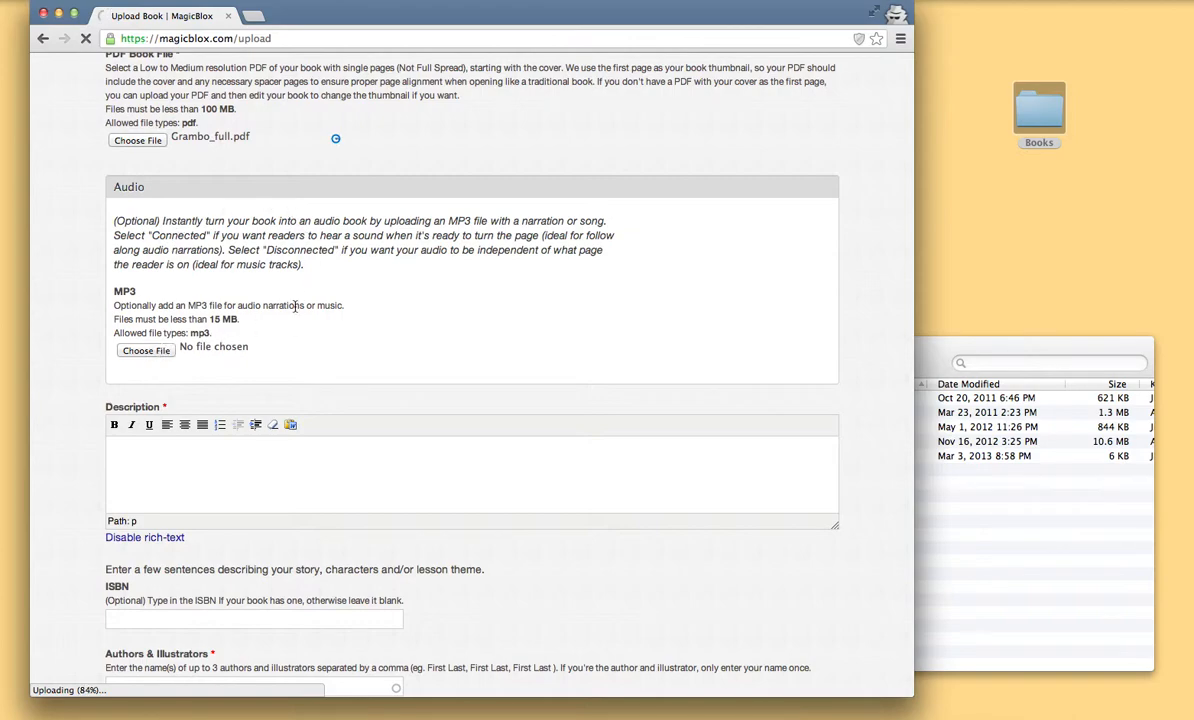
scroll(380, 308, down, 3)
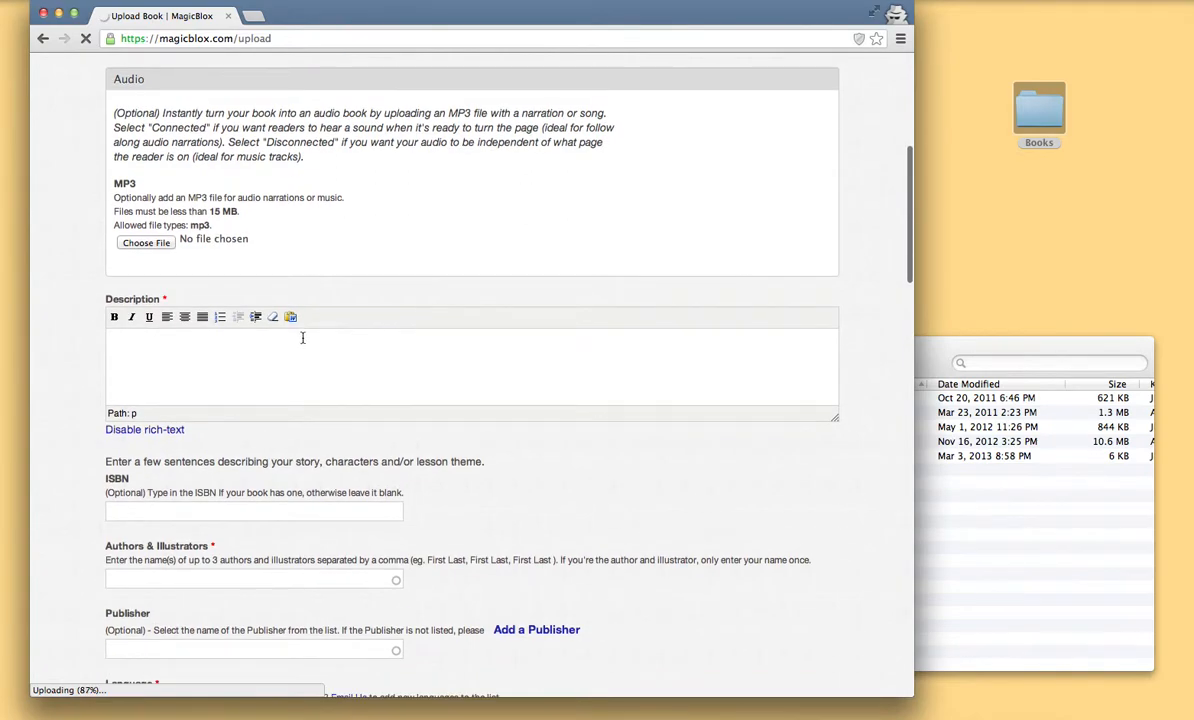
click(236, 350)
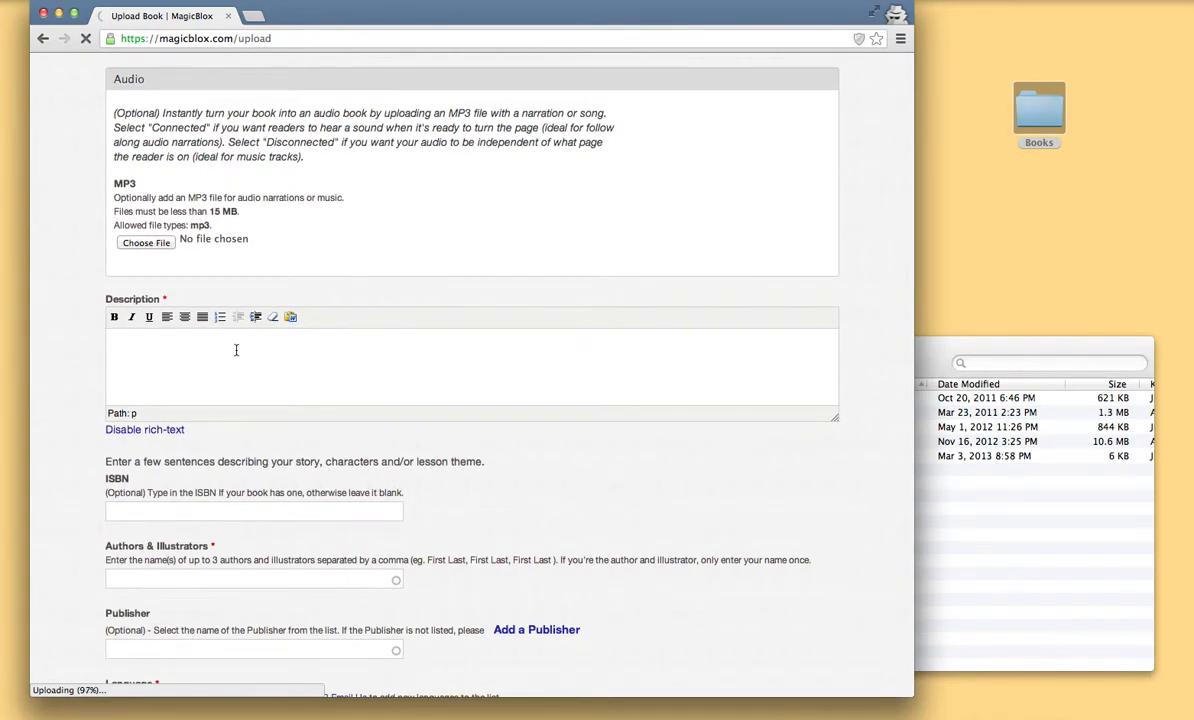
text(Test Descri)
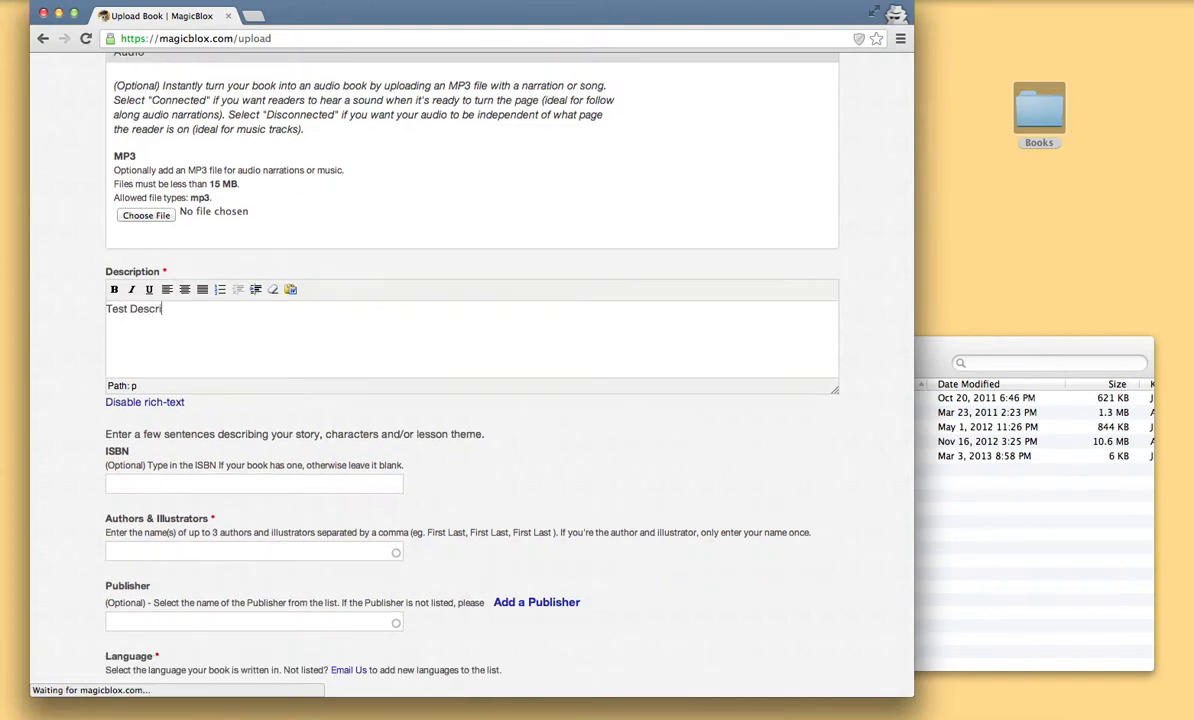
text(ption.)
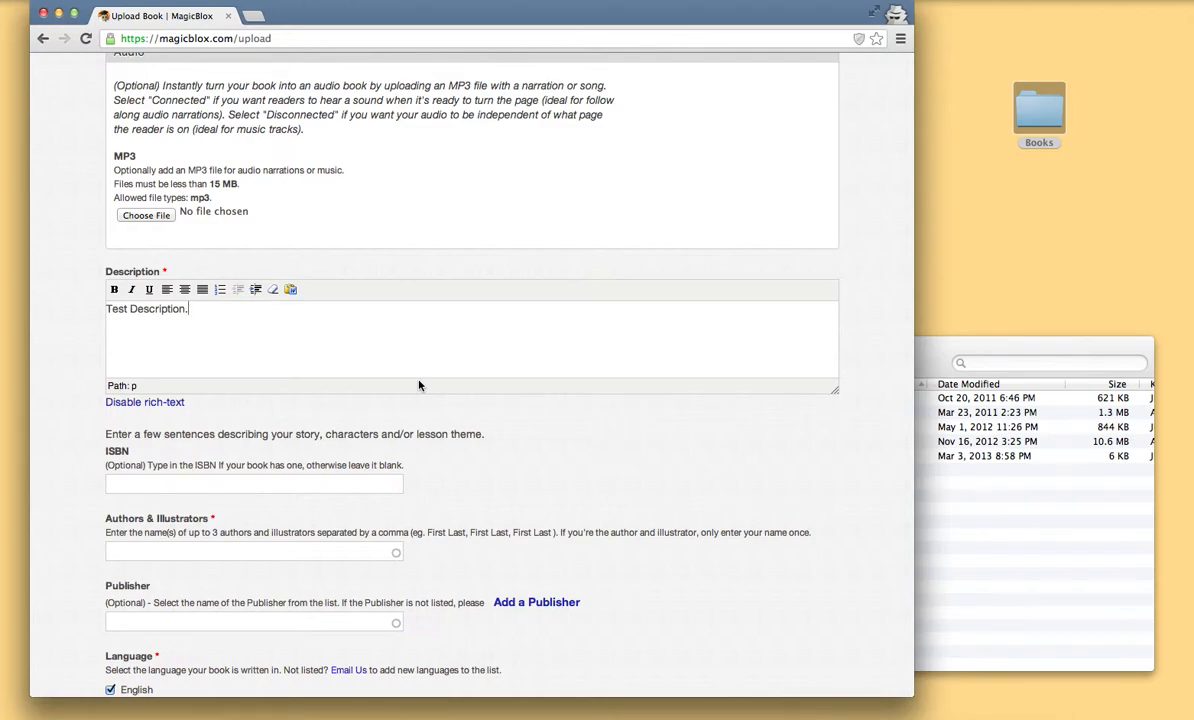
scroll(464, 411, down, 1)
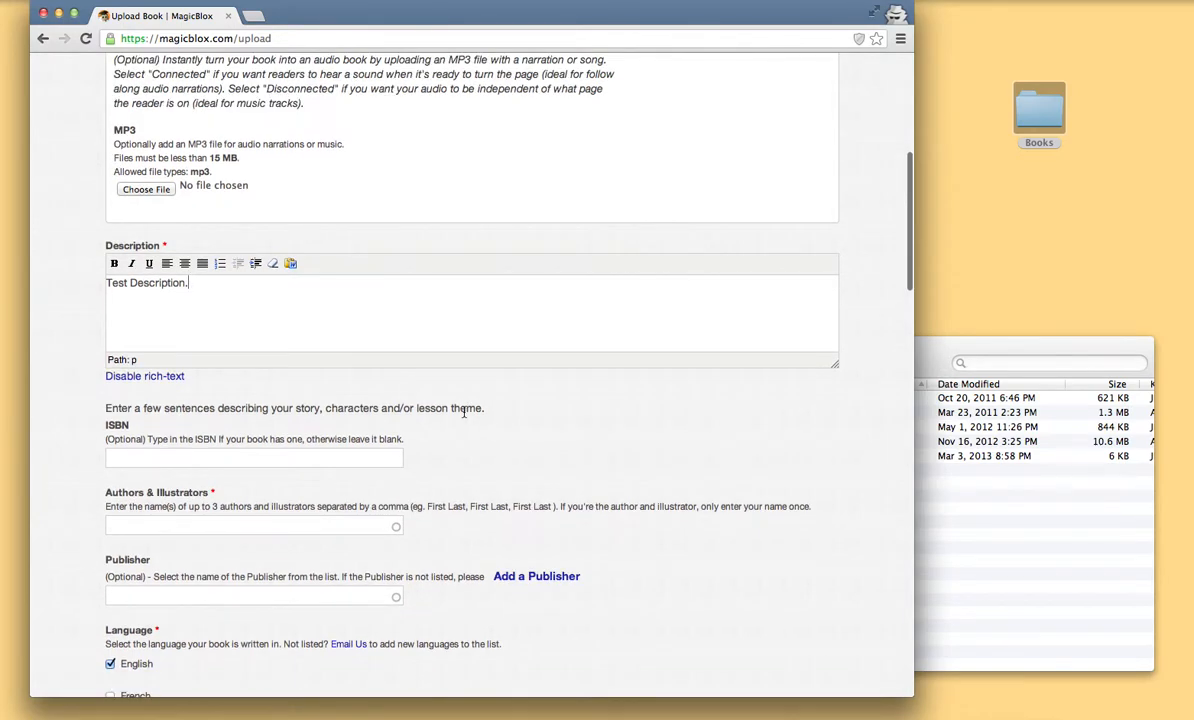
scroll(464, 411, down, 1)
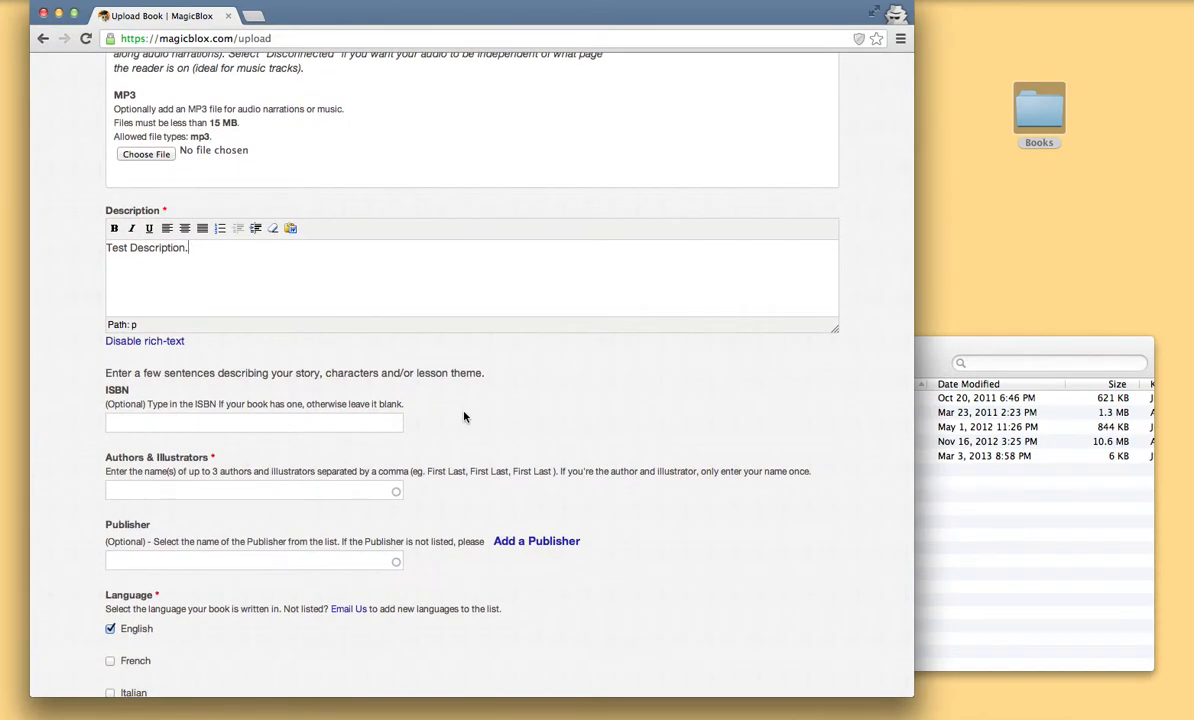
scroll(464, 417, down, 1)
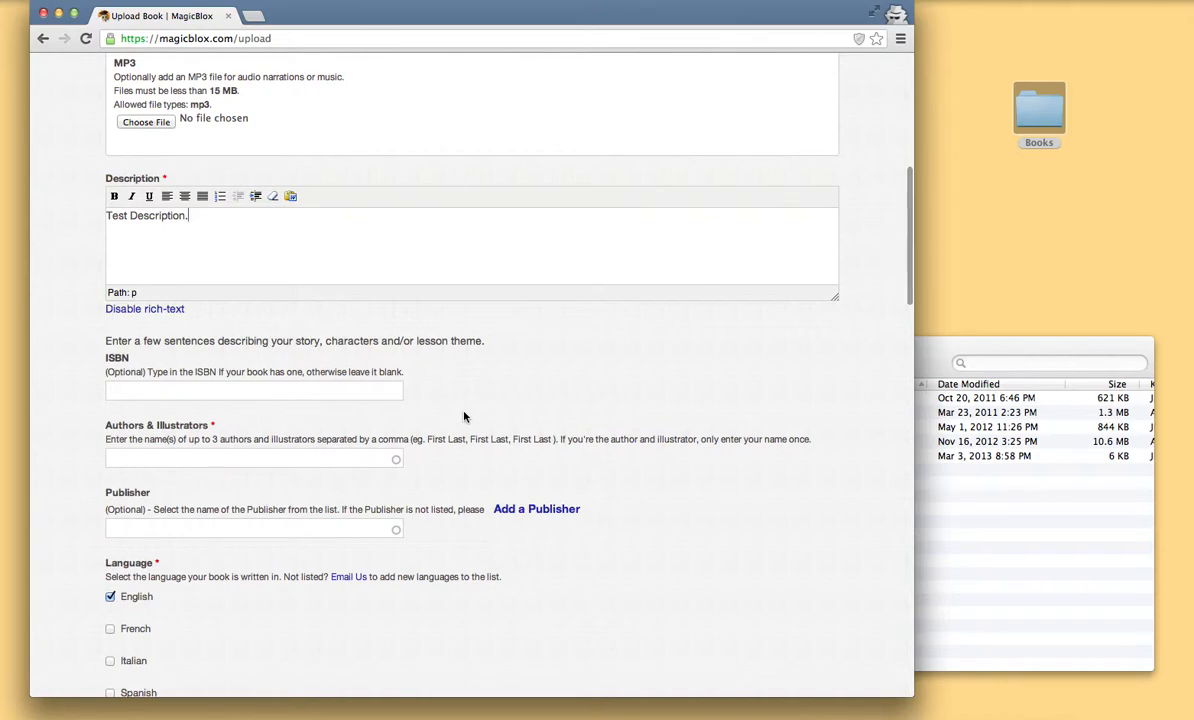
scroll(464, 417, down, 1)
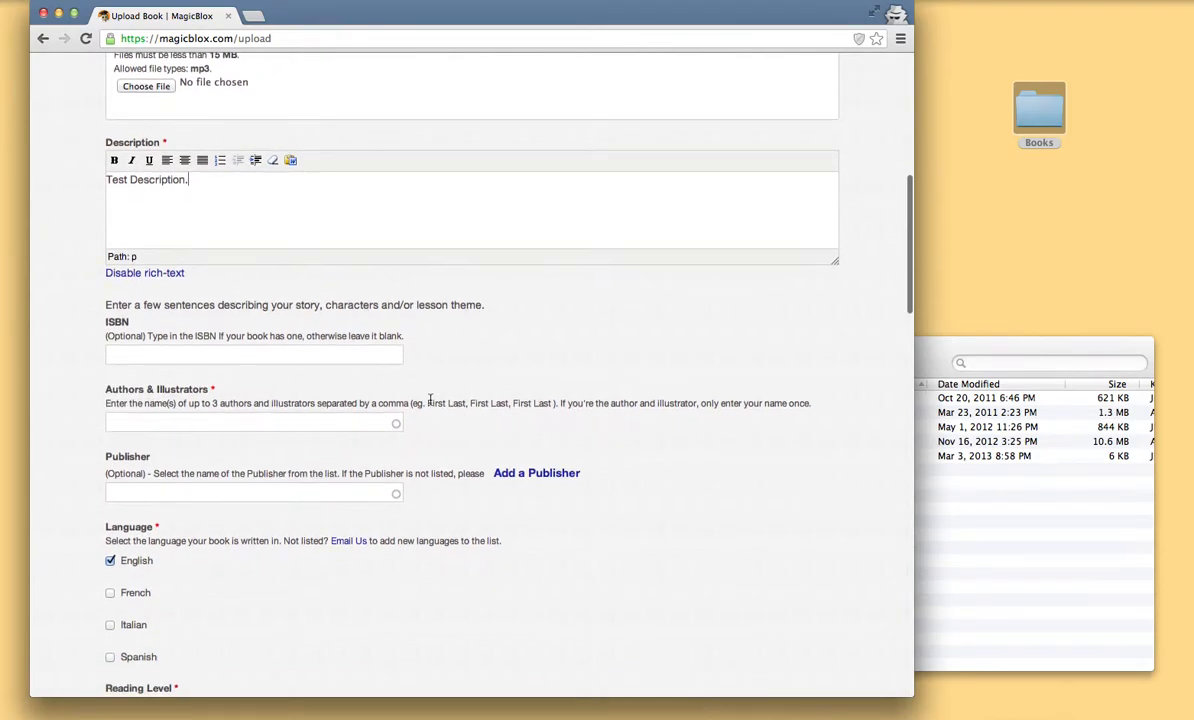
List the author's name, Test Author2 and Test Illustrator under Authors & Illustrators.
click(183, 358)
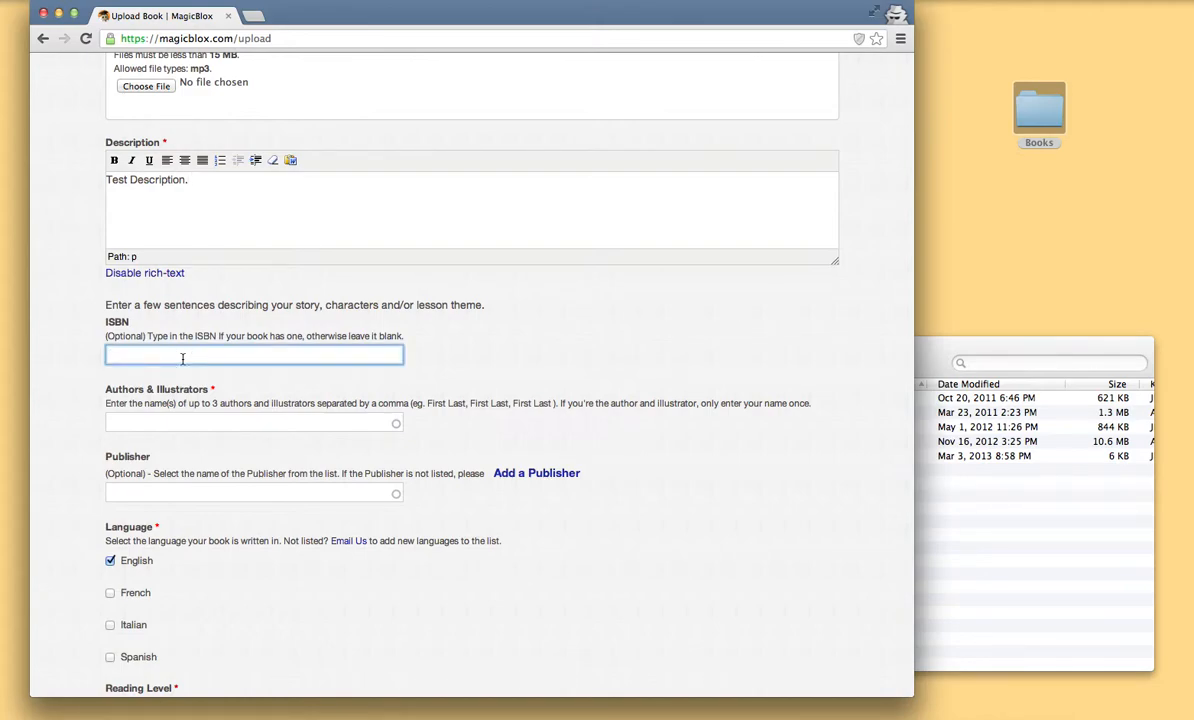
scroll(461, 354, down, 1)
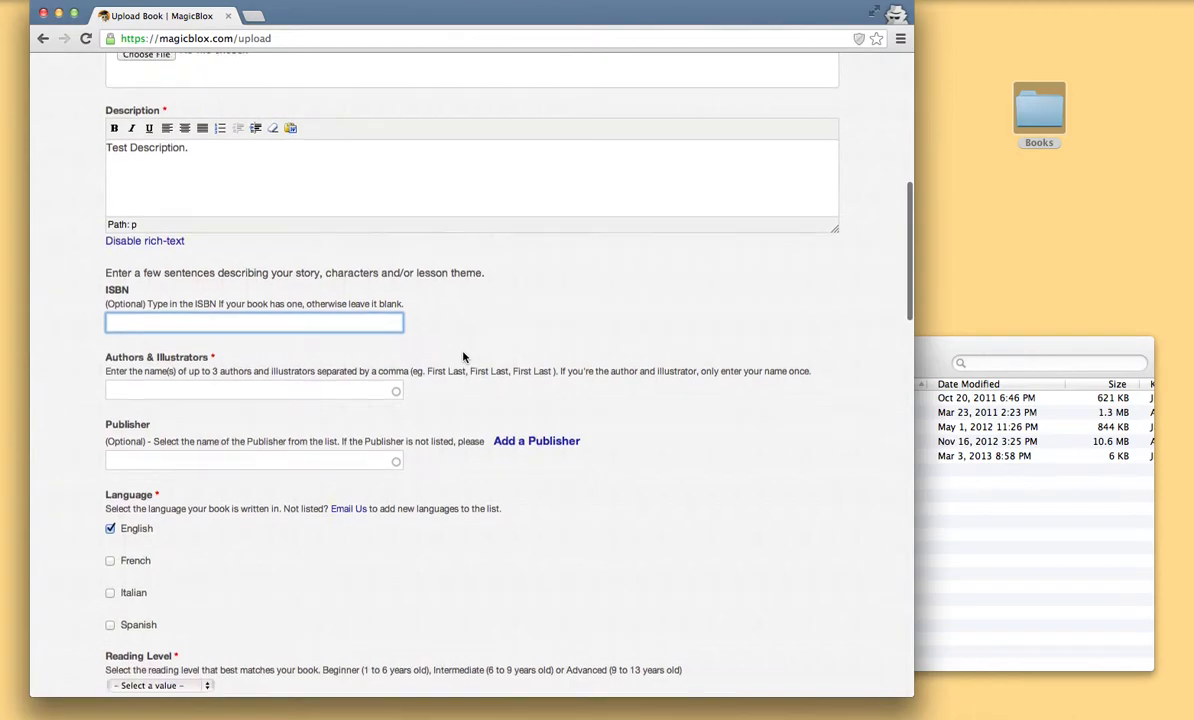
click(180, 389)
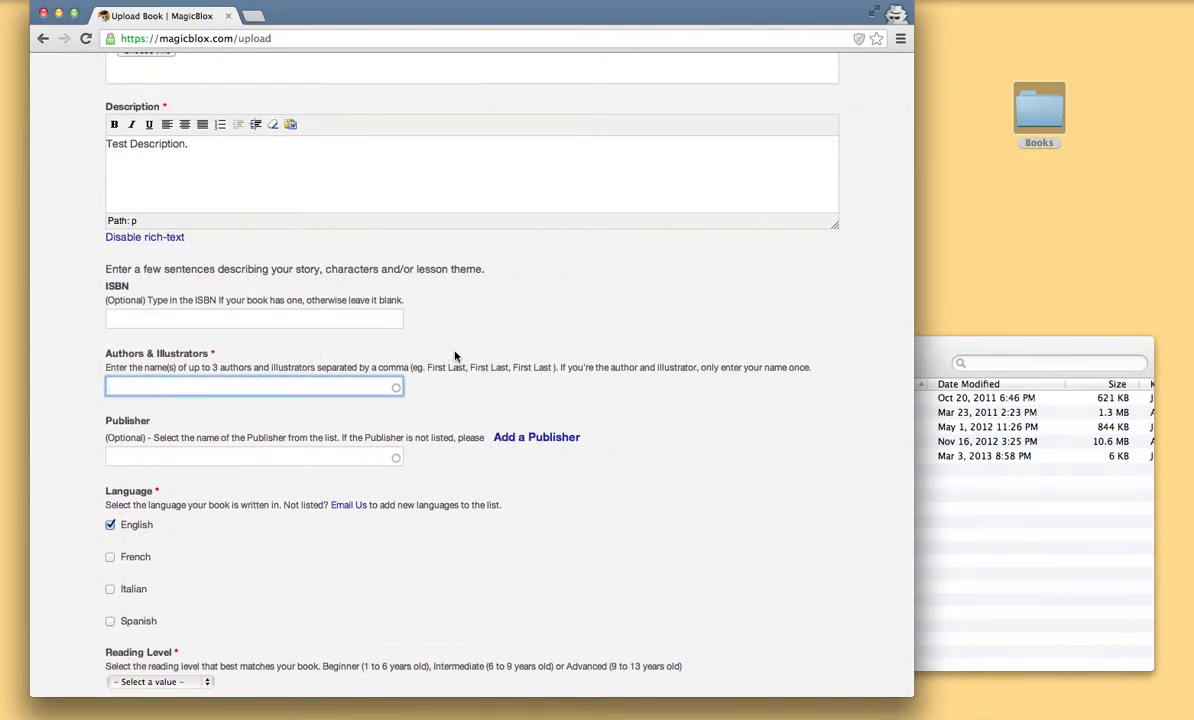
scroll(341, 351, down, 1)
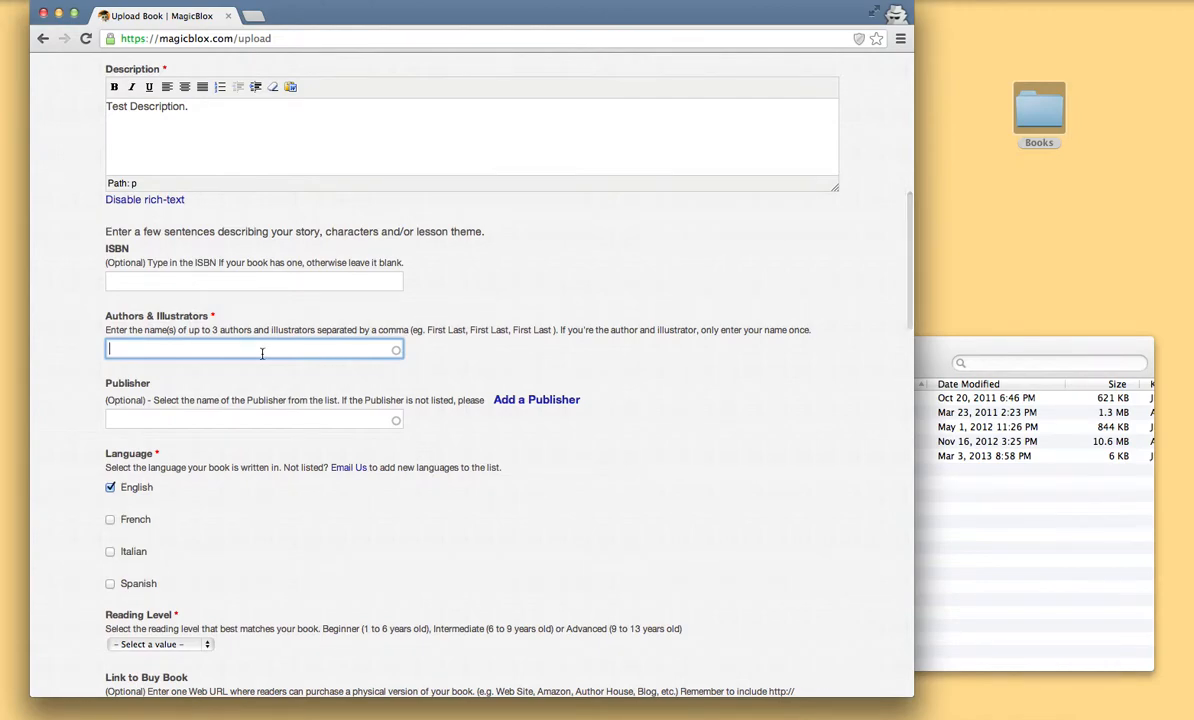
text(Jas)
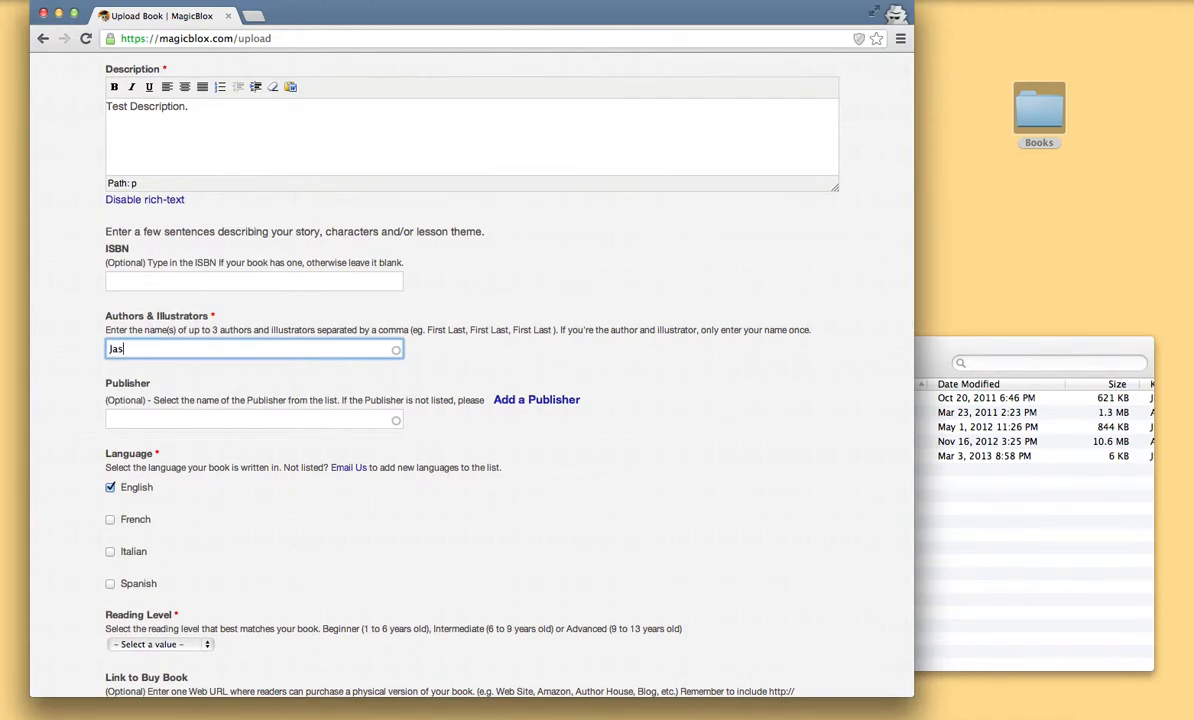
text(on Lane, Test Author2, Test Illus)
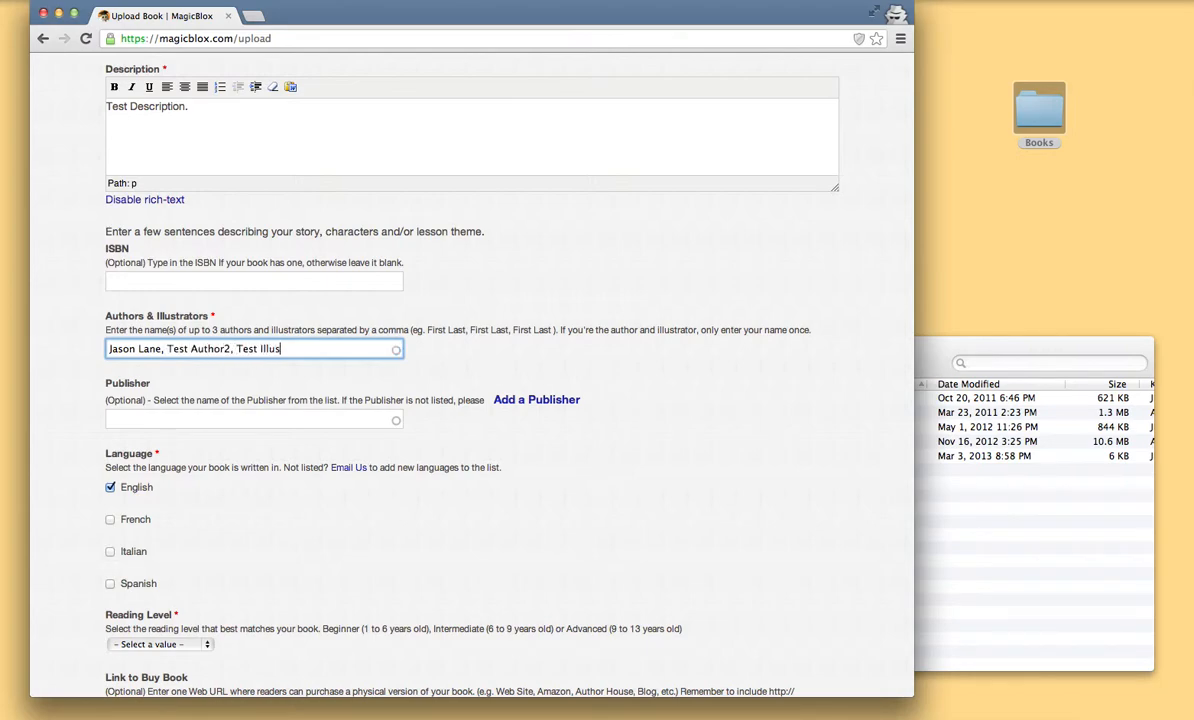
text(trator)
scroll(528, 352, down, 1)
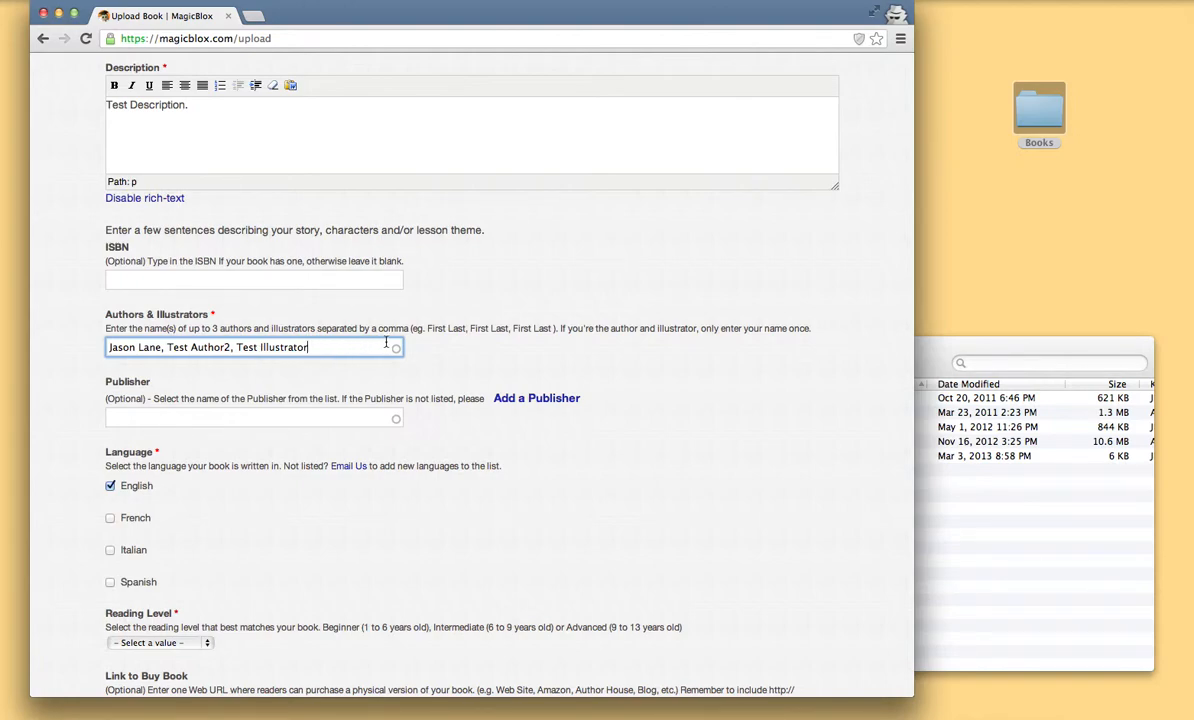
scroll(390, 345, down, 3)
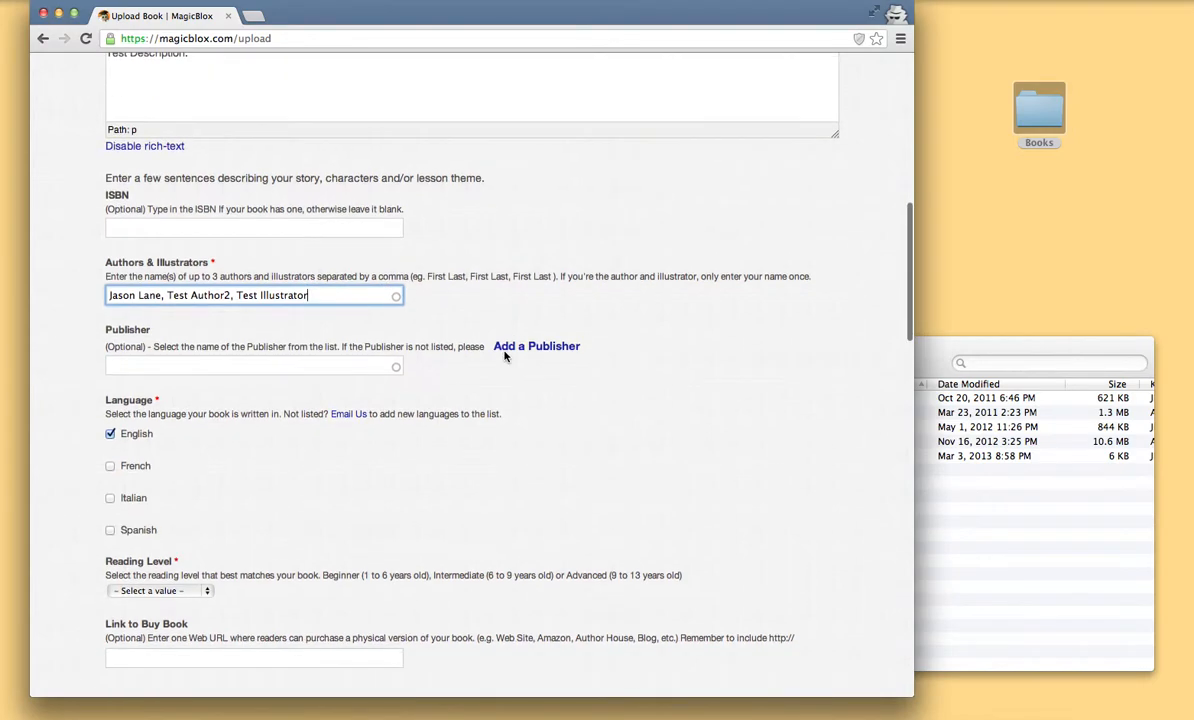
Type 'Little Pickl' as Publisher, then delete it, leaving Publisher empty.
click(164, 346)
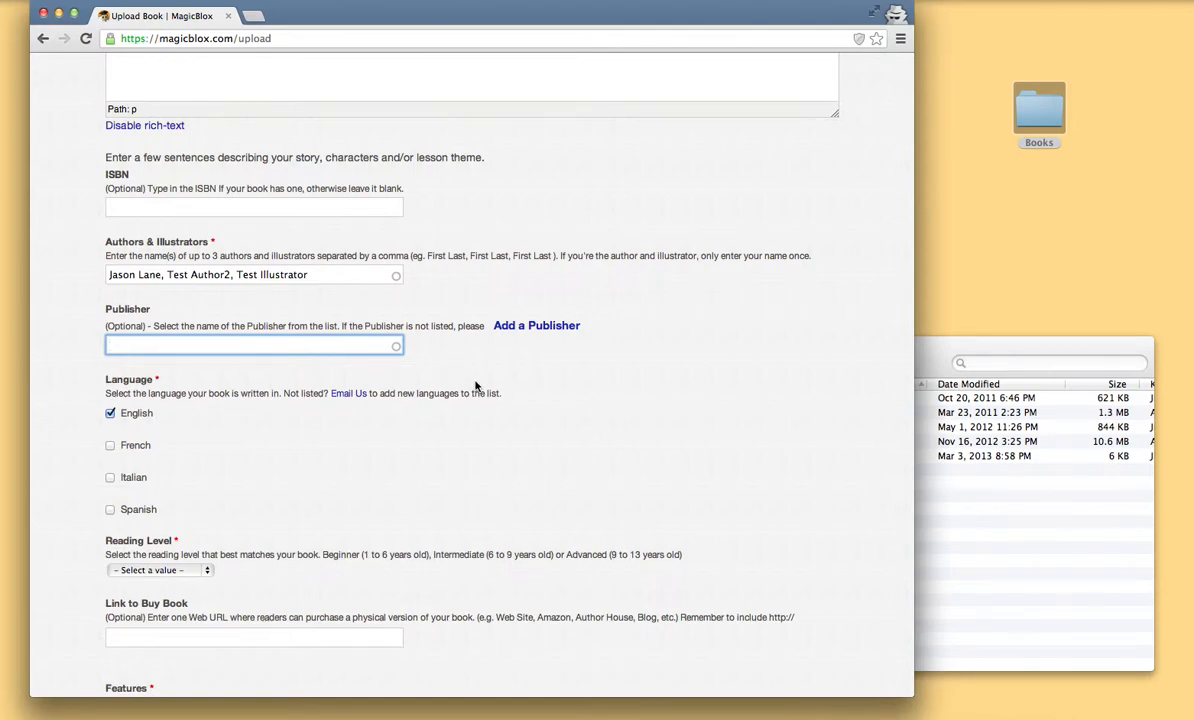
scroll(478, 386, down, 2)
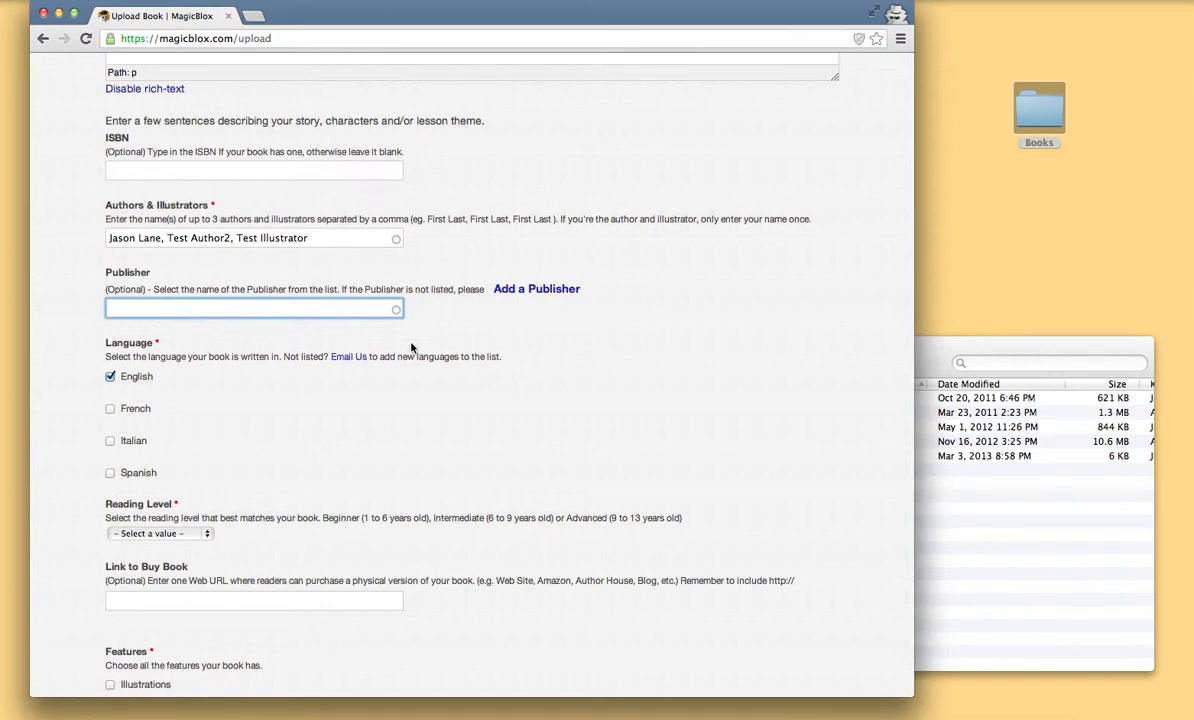
scroll(662, 358, up, 2)
scroll(662, 358, down, 1)
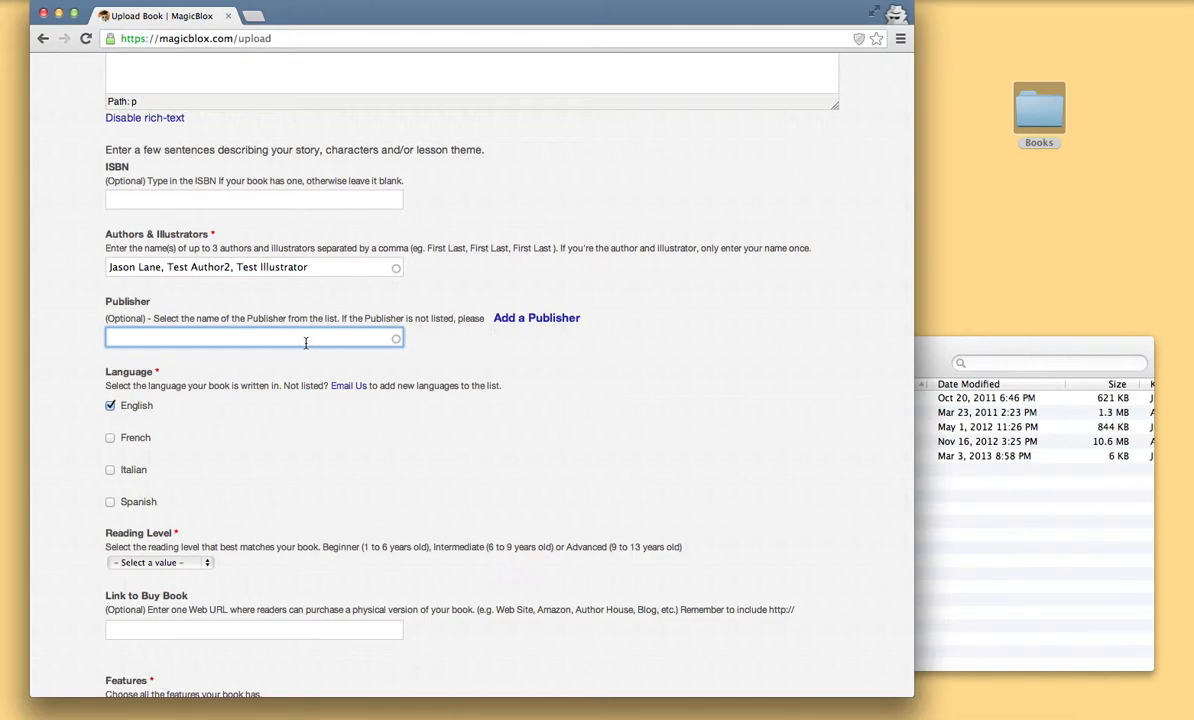
text(Little Pickl)
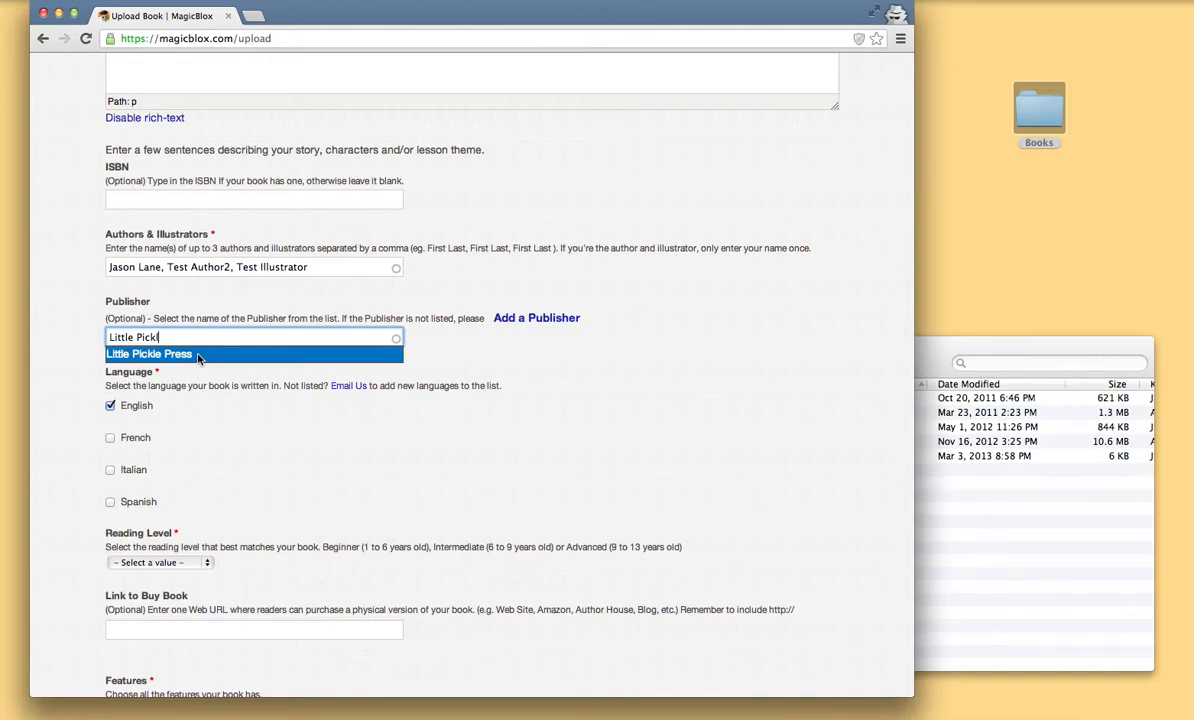
drag(165, 337, 77, 336)
key(BackSpace)
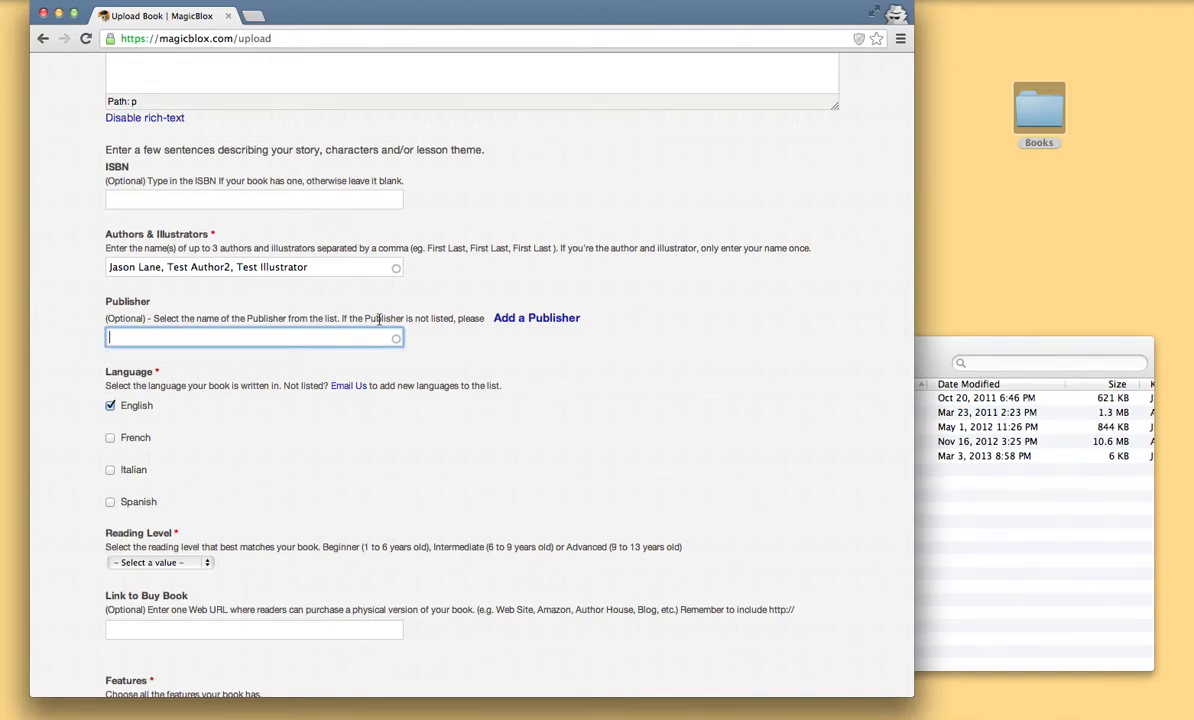
click(533, 319)
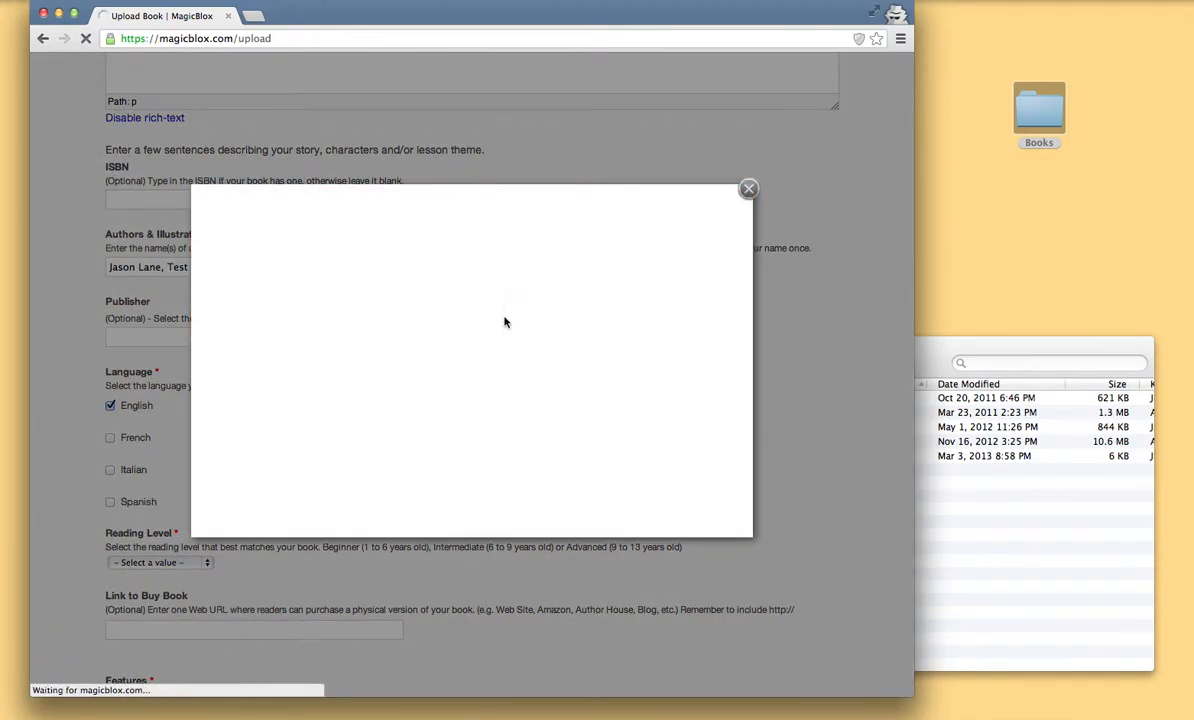
scroll(523, 340, down, 3)
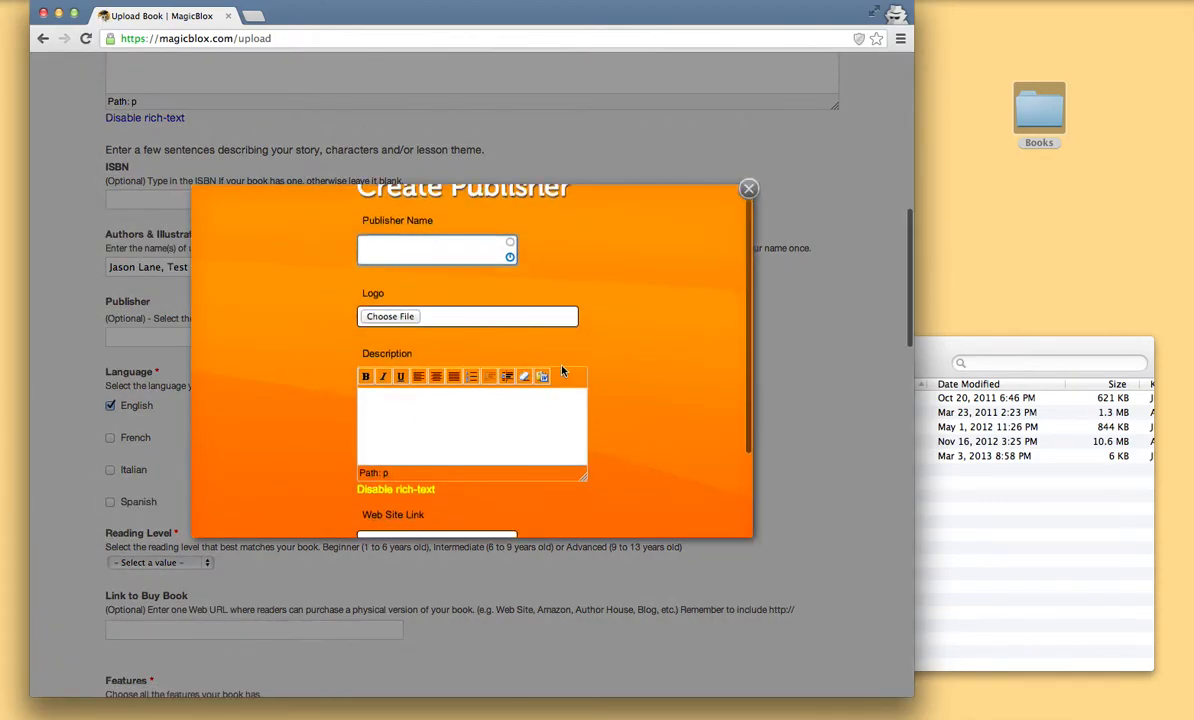
scroll(530, 278, up, 3)
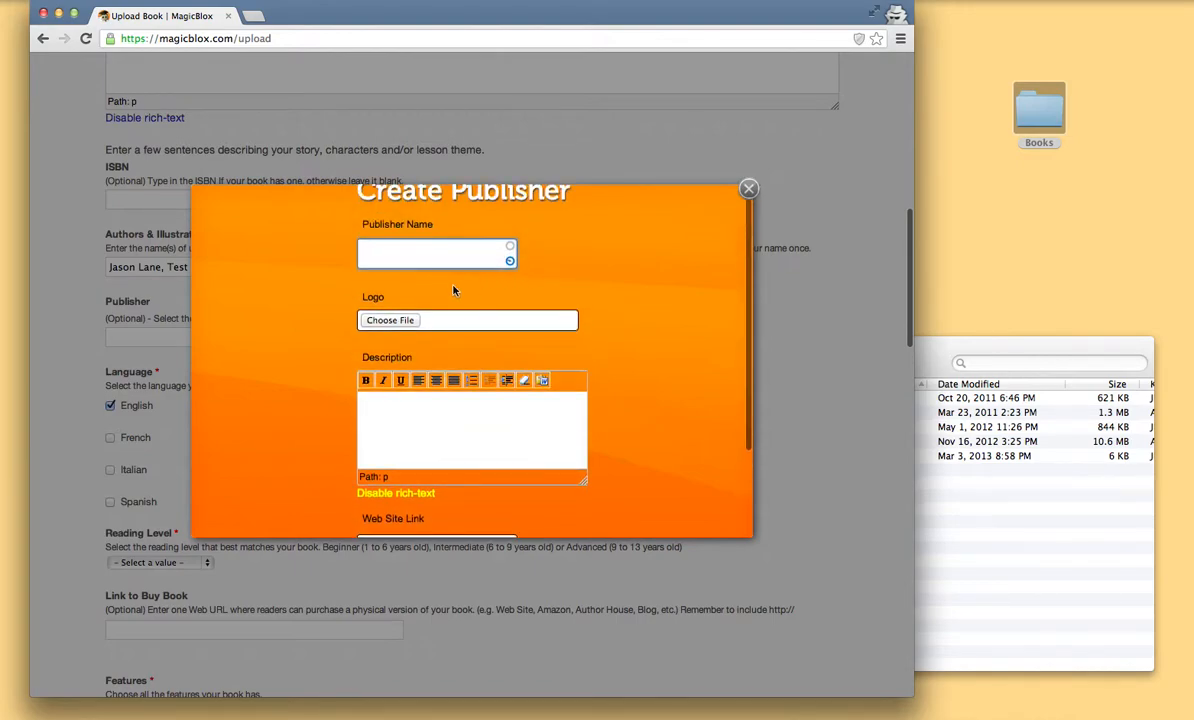
scroll(604, 321, down, 5)
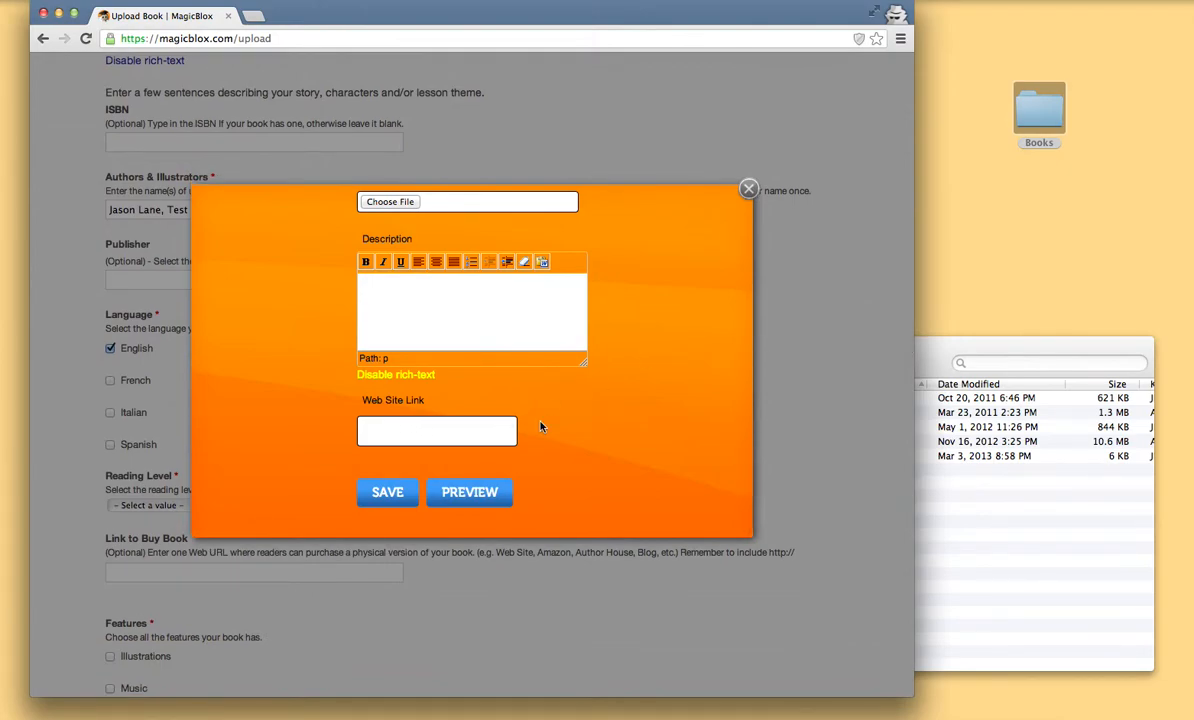
scroll(552, 392, up, 5)
click(746, 196)
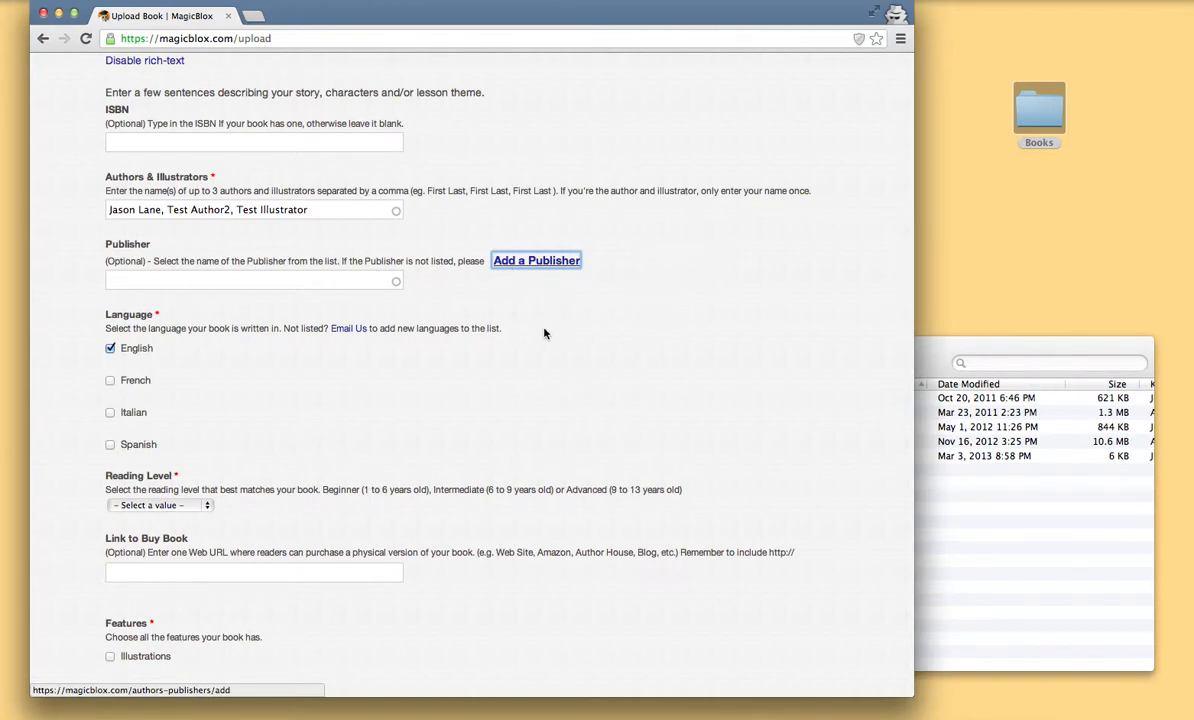
click(195, 281)
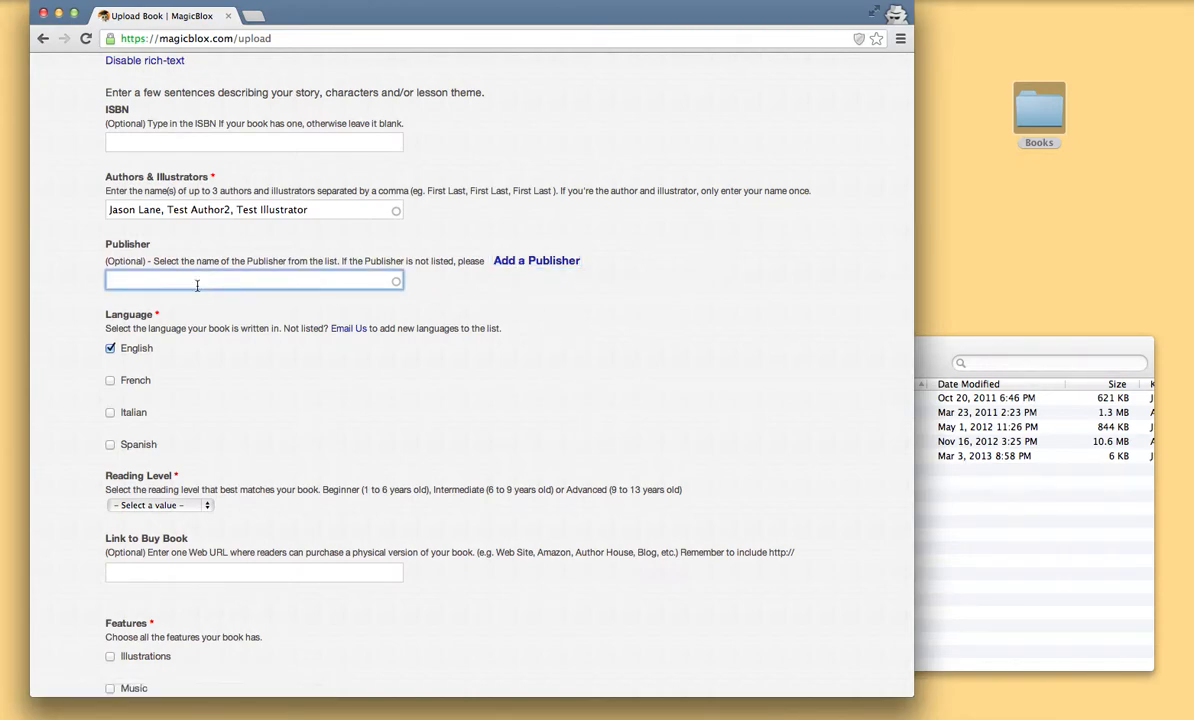
Choose Intermediate (6 to 9) from the Reading Level dropdown.
scroll(431, 346, down, 2)
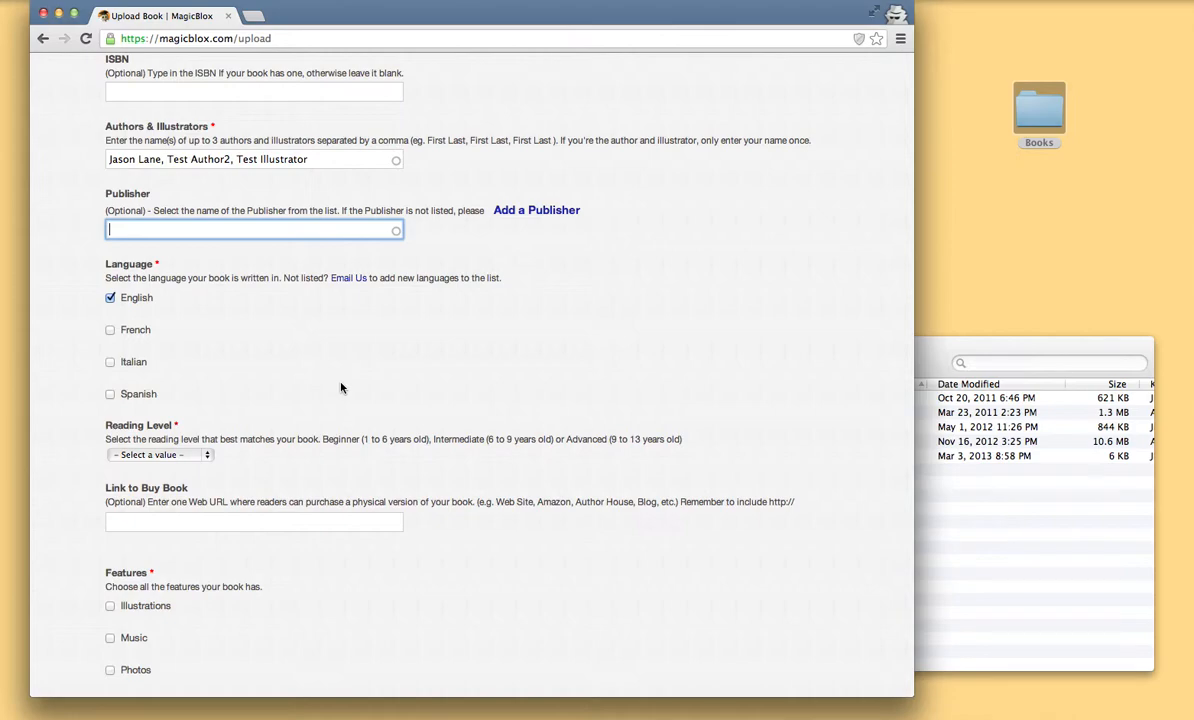
scroll(340, 387, down, 2)
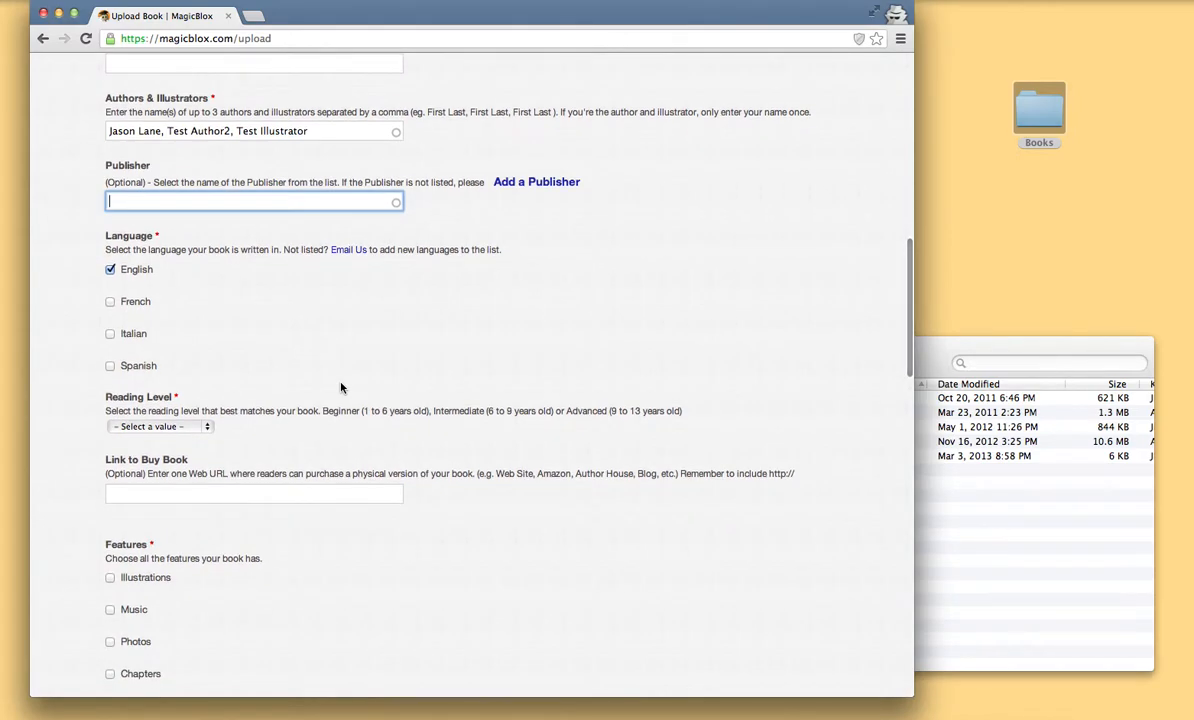
scroll(340, 387, down, 2)
scroll(340, 387, down, 5)
click(207, 310)
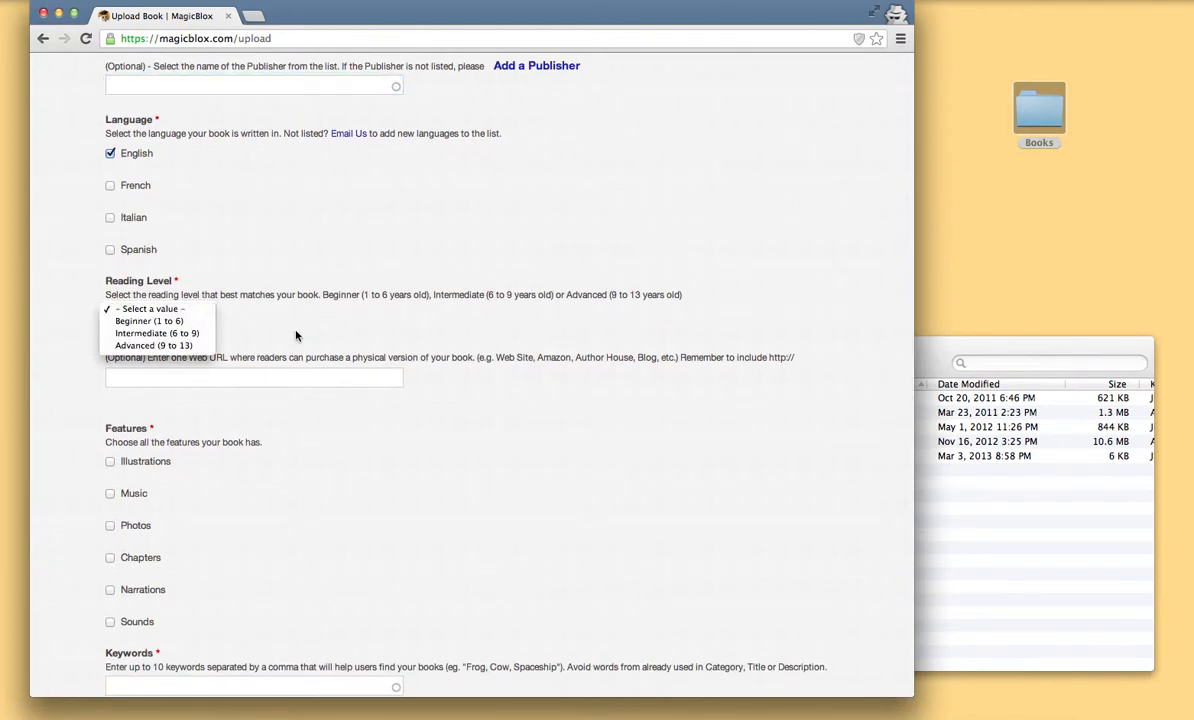
click(197, 338)
scroll(209, 376, down, 2)
click(209, 301)
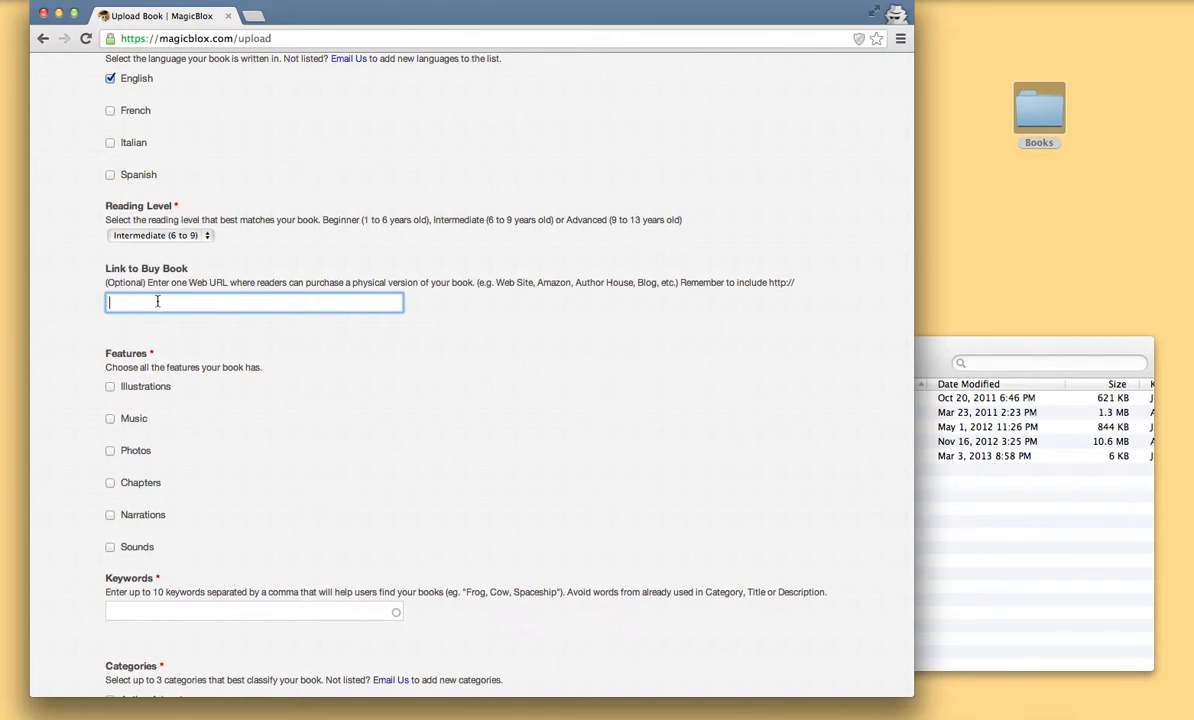
text(http://yourwebsite.com)
drag(227, 303, 147, 305)
key(BackSpace)
text(google.com)
scroll(331, 365, down, 3)
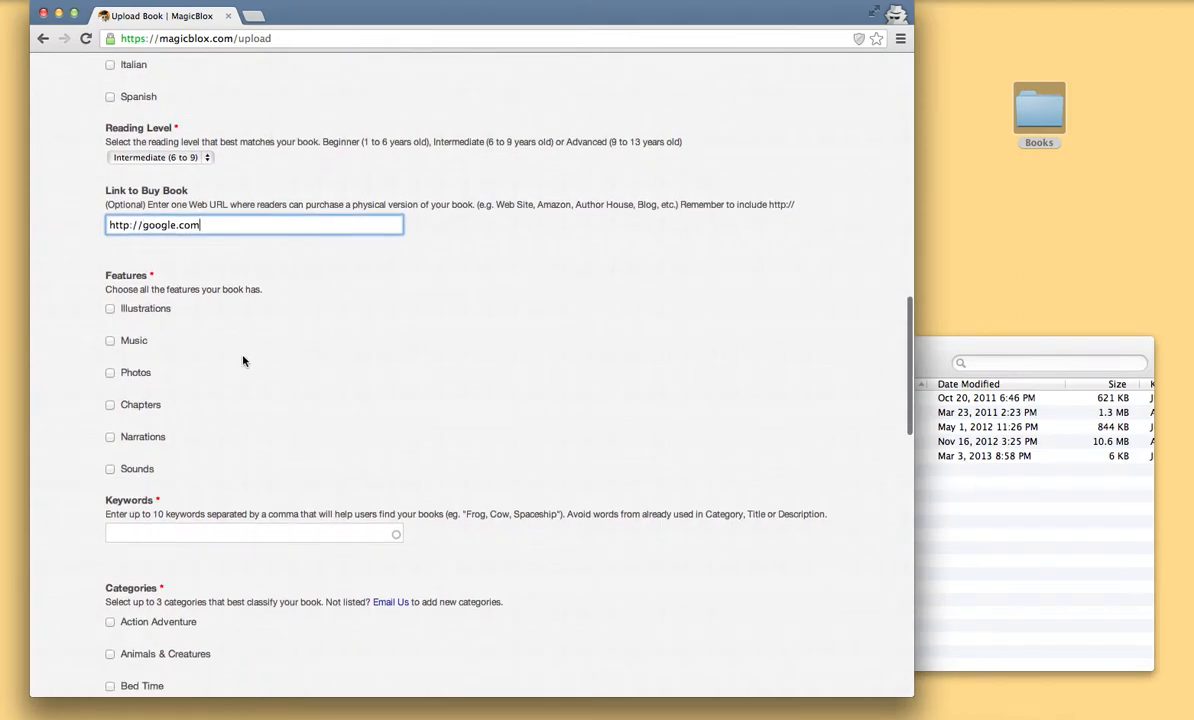
Tick Illustrations under the book's Features.
click(110, 309)
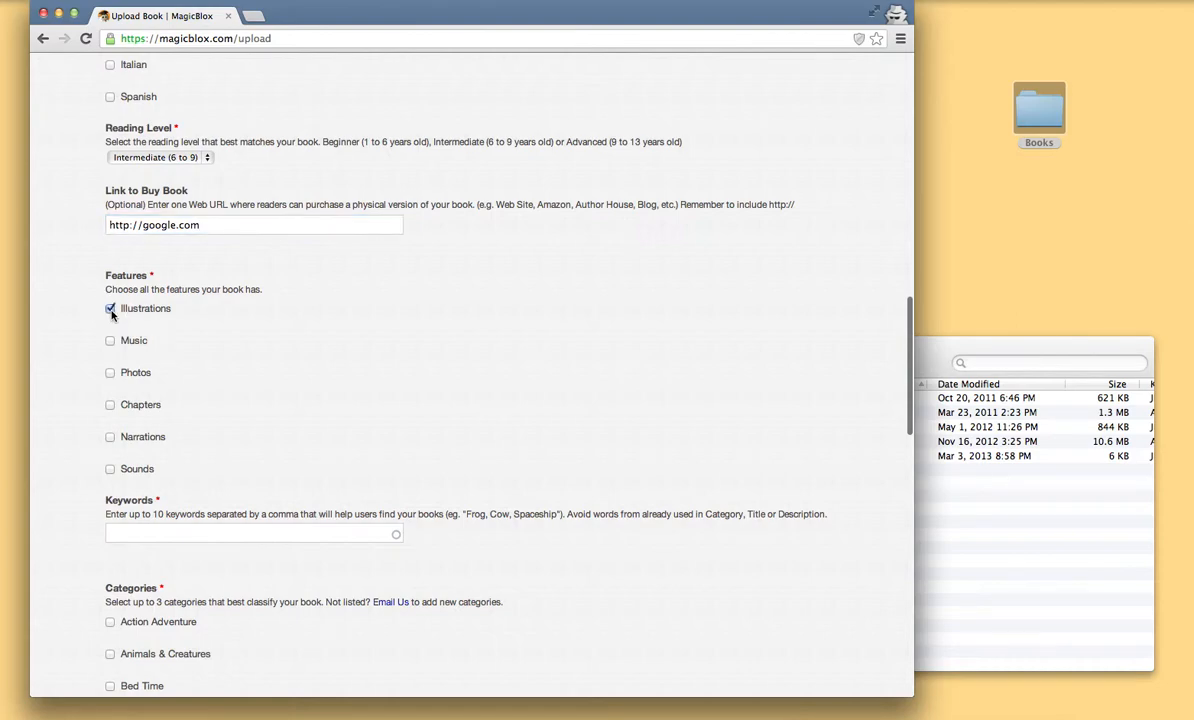
scroll(222, 334, down, 1)
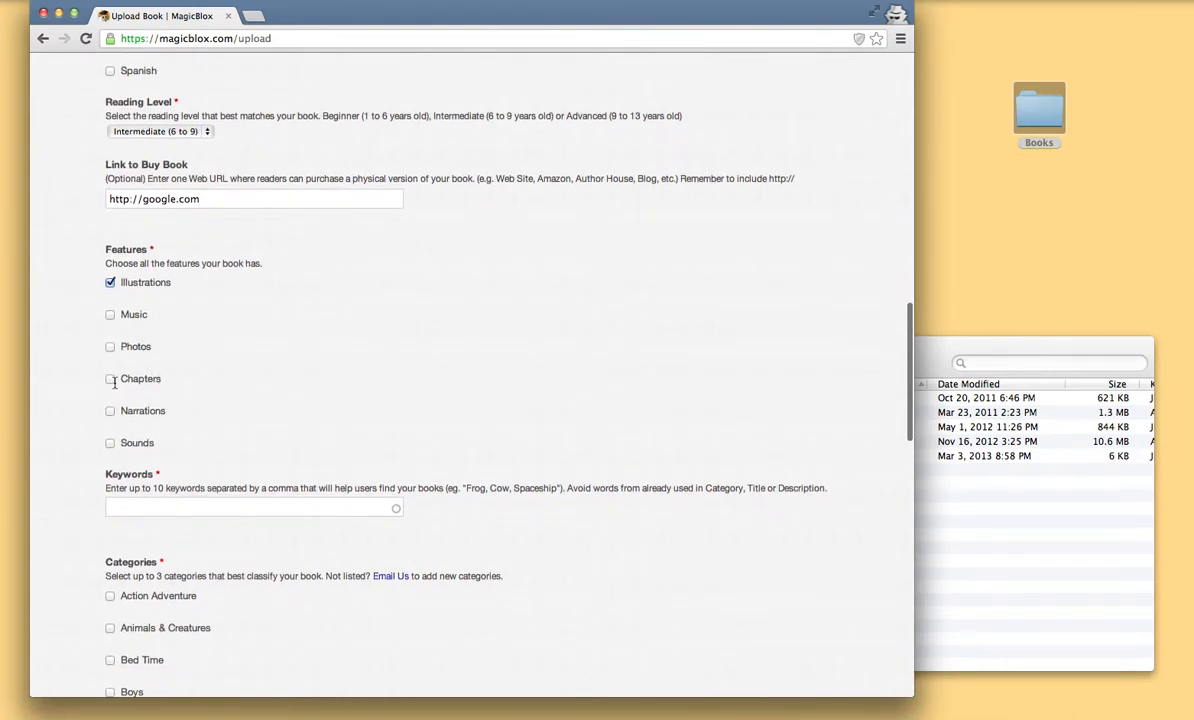
scroll(230, 386, down, 3)
scroll(232, 388, down, 1)
click(167, 416)
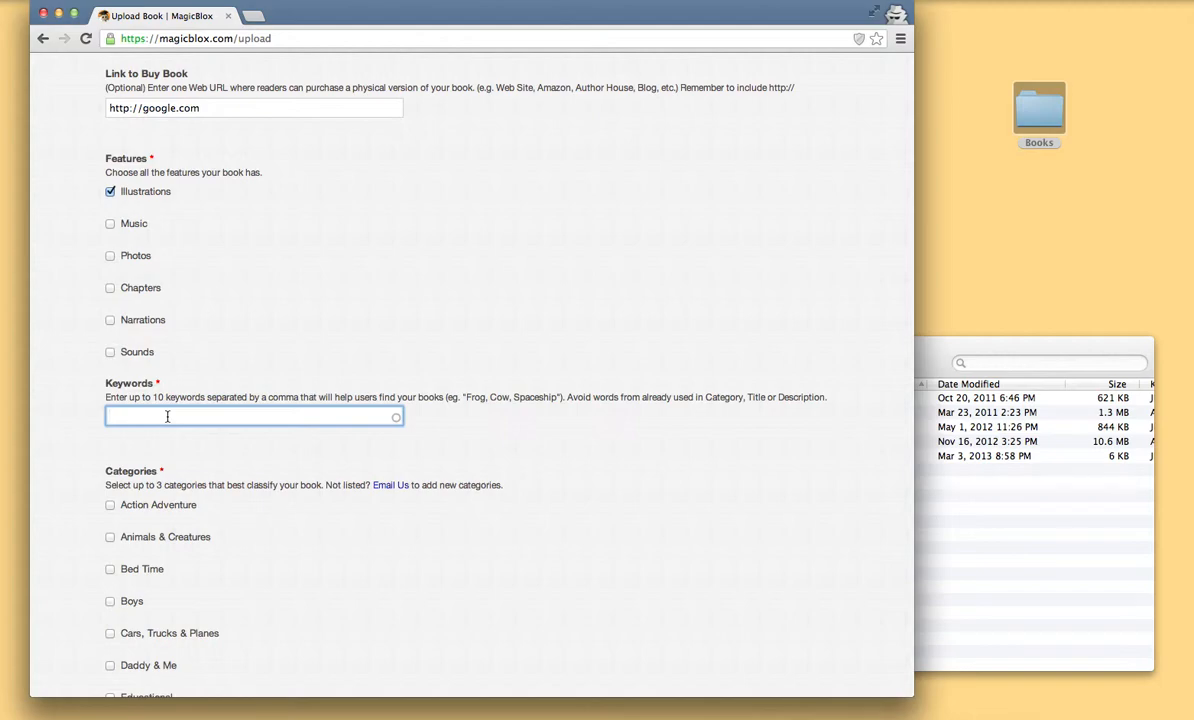
Enter the keywords 'Test, Spy, Grandma'.
text(Test, Spy, C)
text(randma)
scroll(292, 453, down, 5)
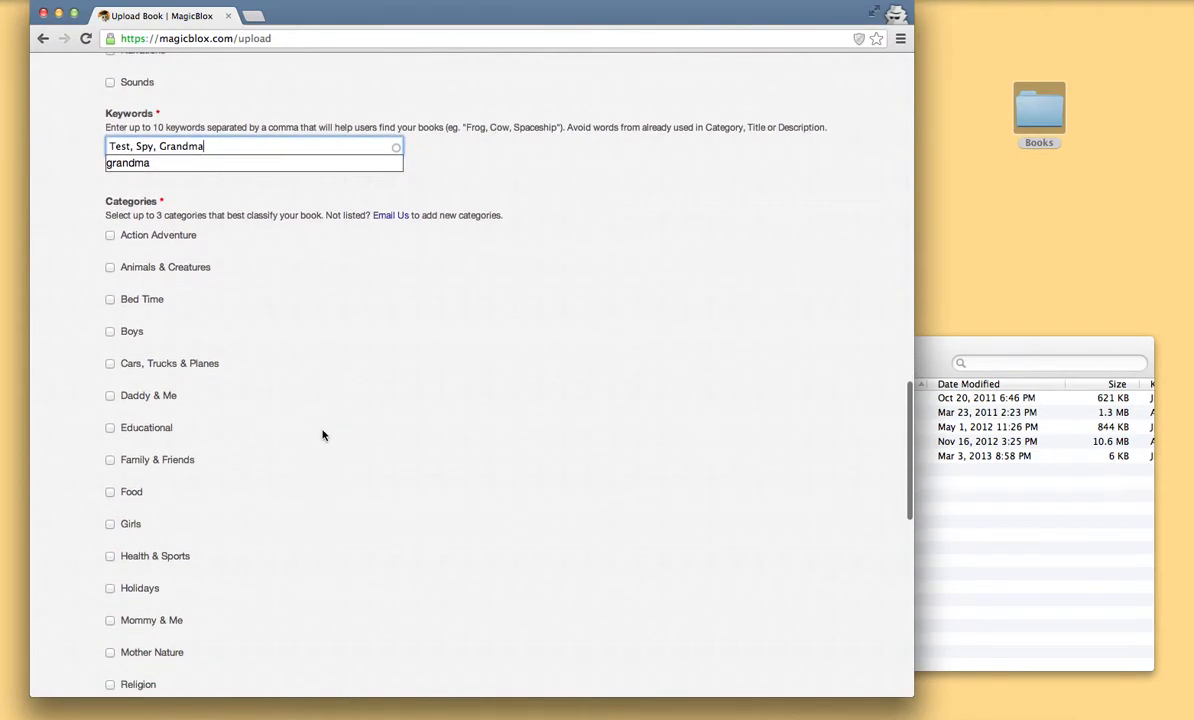
scroll(380, 374, down, 2)
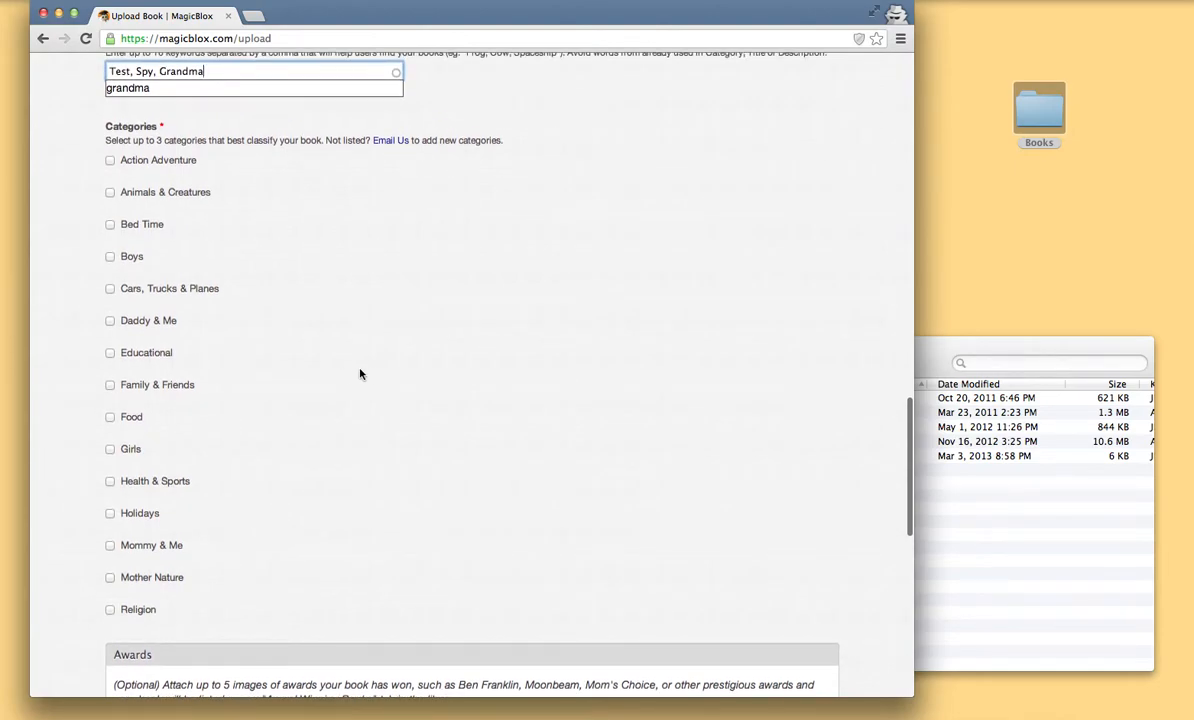
Tick Family & Friends and Action Adventure under Categories.
click(110, 385)
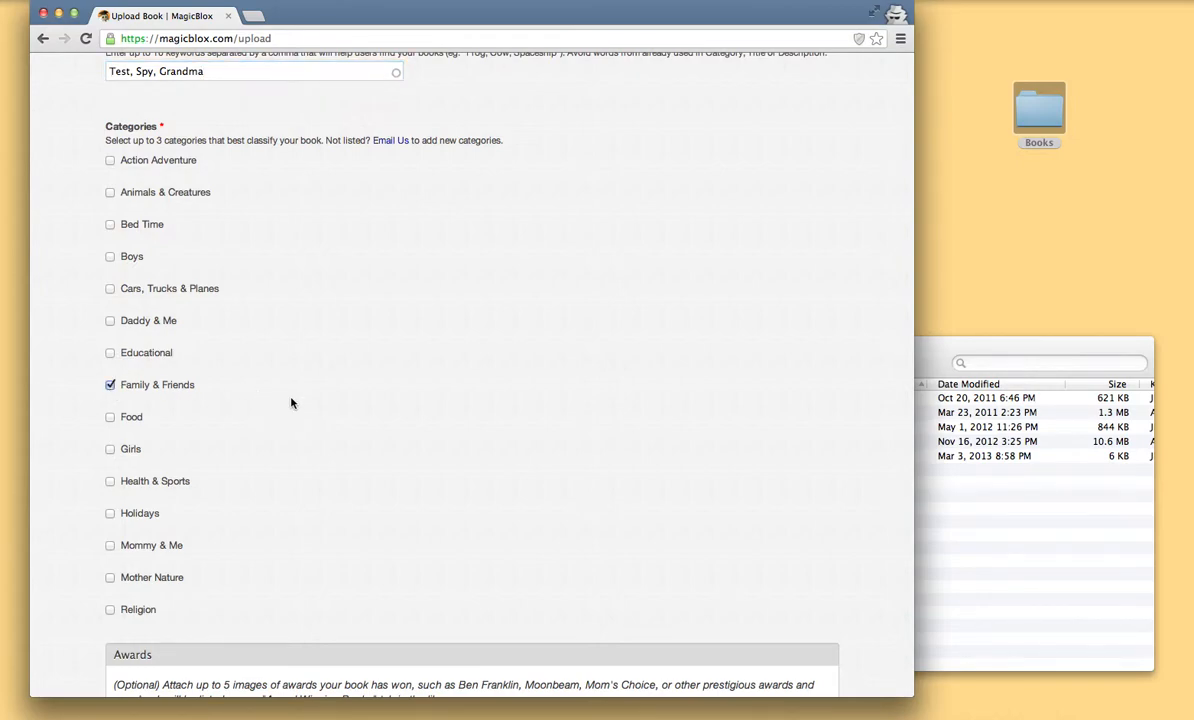
scroll(291, 403, up, 1)
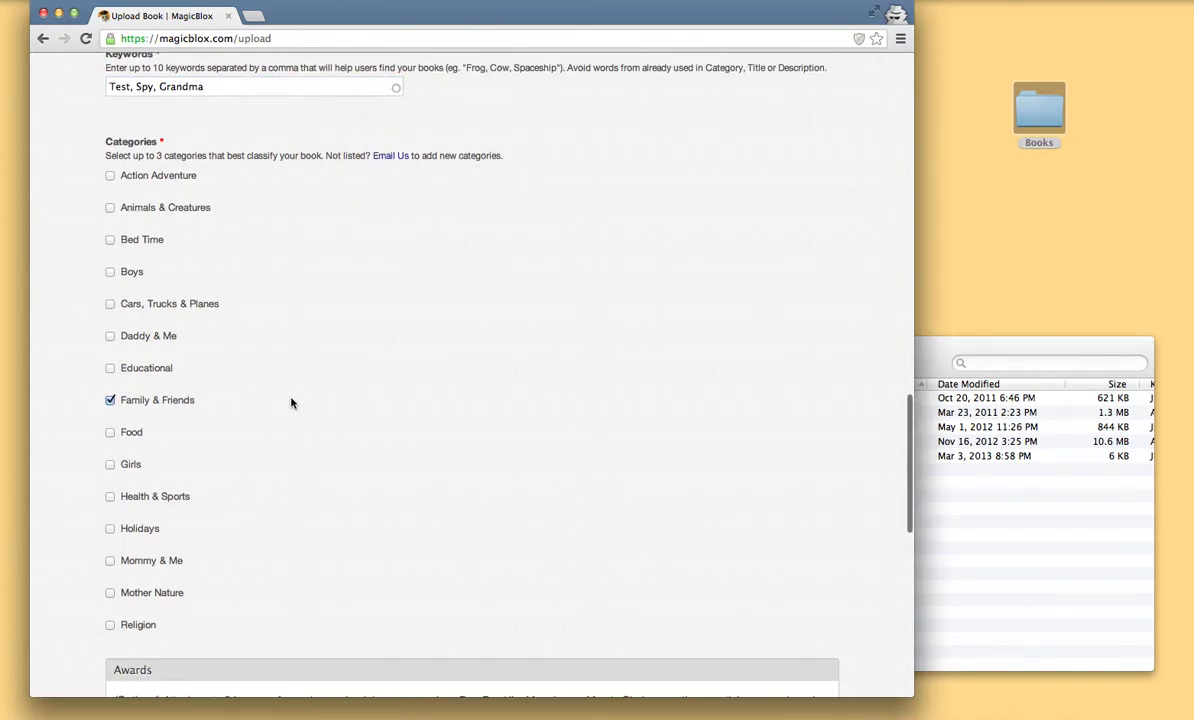
click(111, 177)
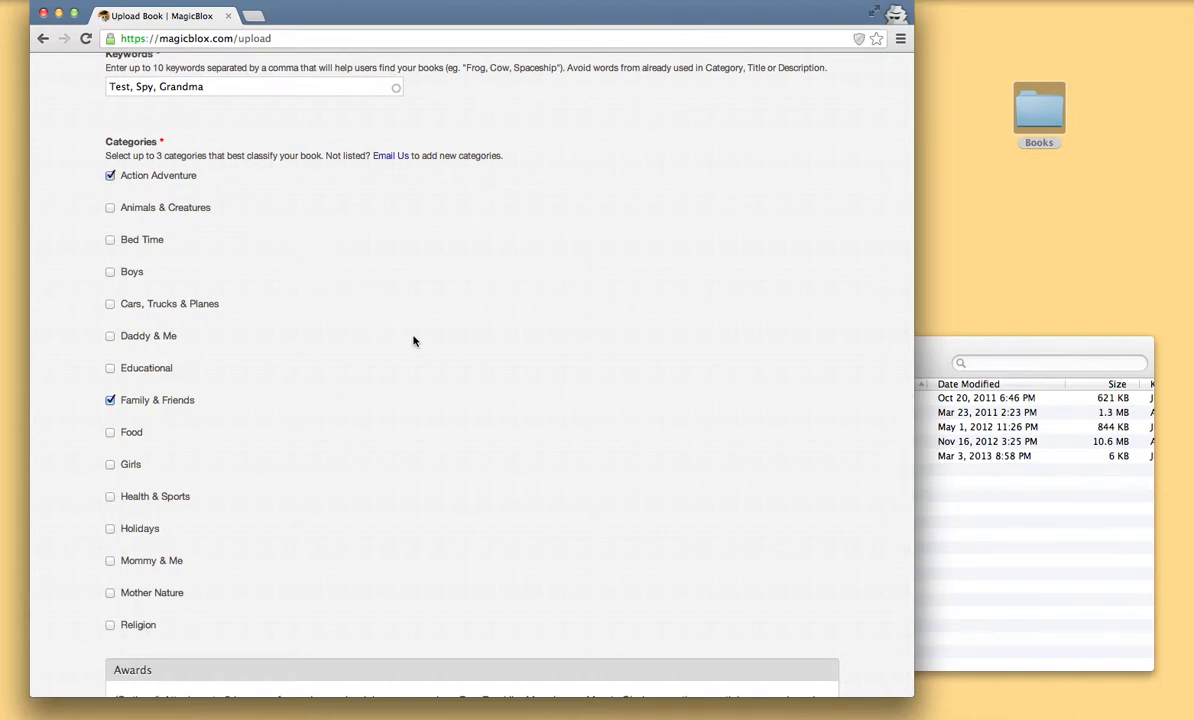
scroll(415, 341, down, 1)
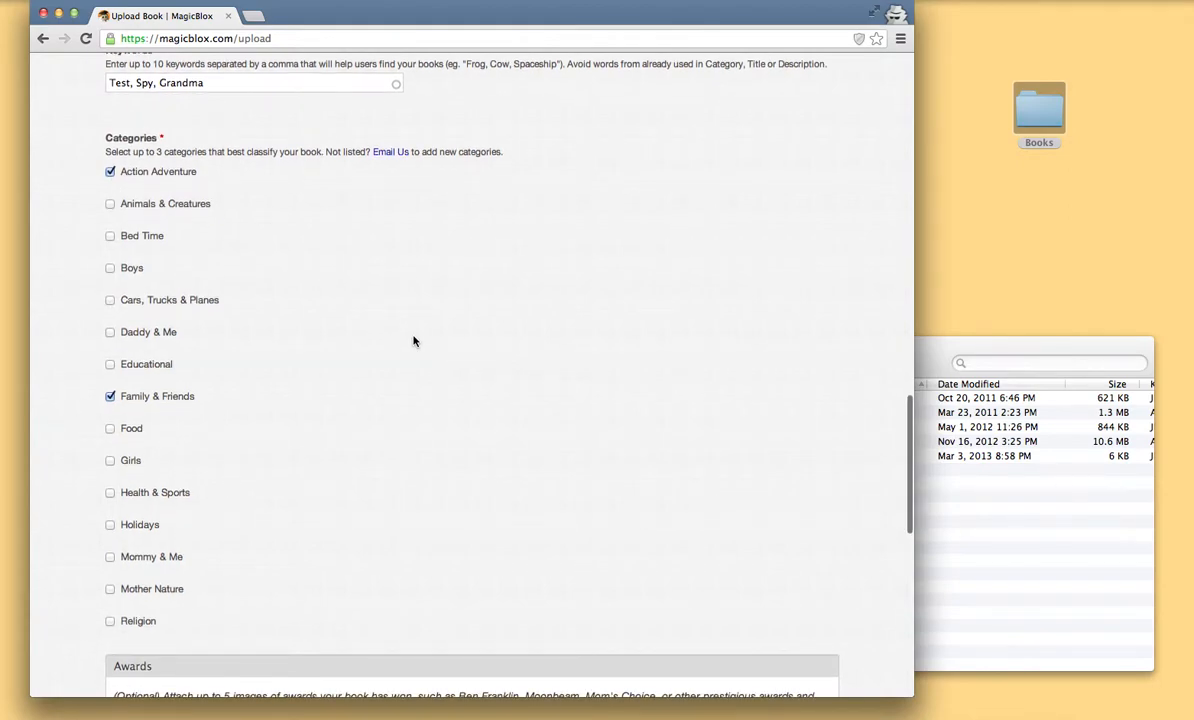
scroll(415, 341, down, 2)
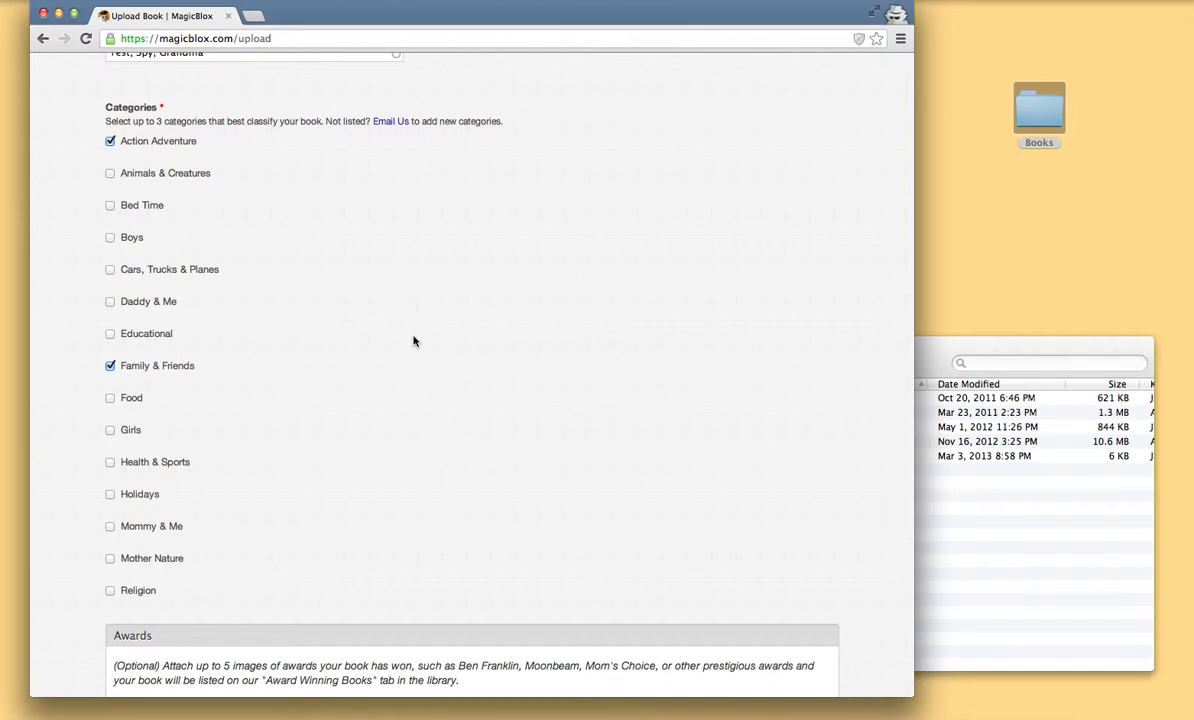
scroll(415, 341, down, 8)
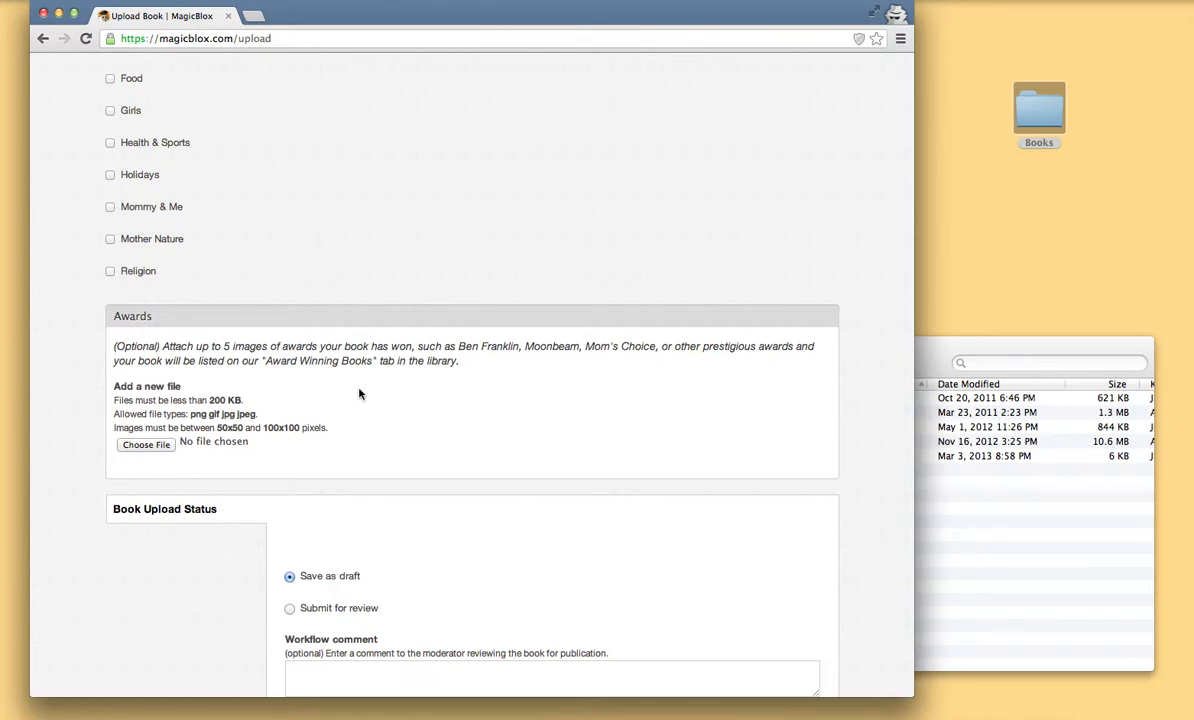
Keep Book Upload Status on 'Save as draft' and submit the upload form.
scroll(430, 405, down, 3)
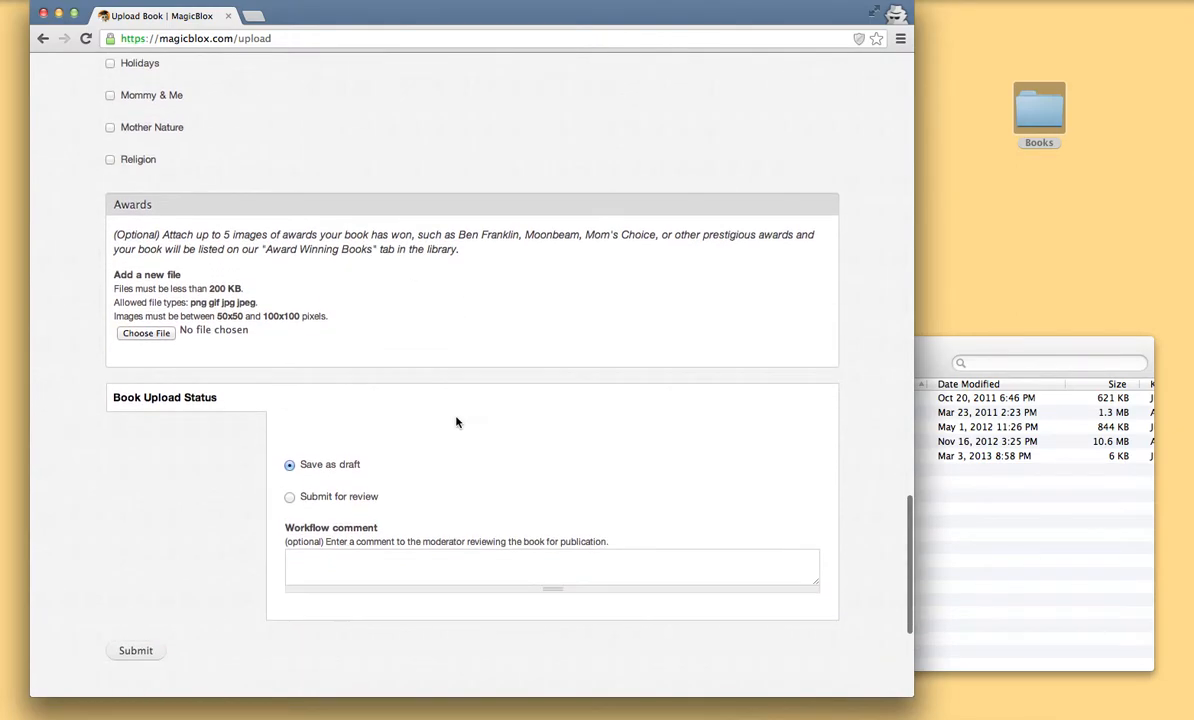
scroll(440, 405, down, 2)
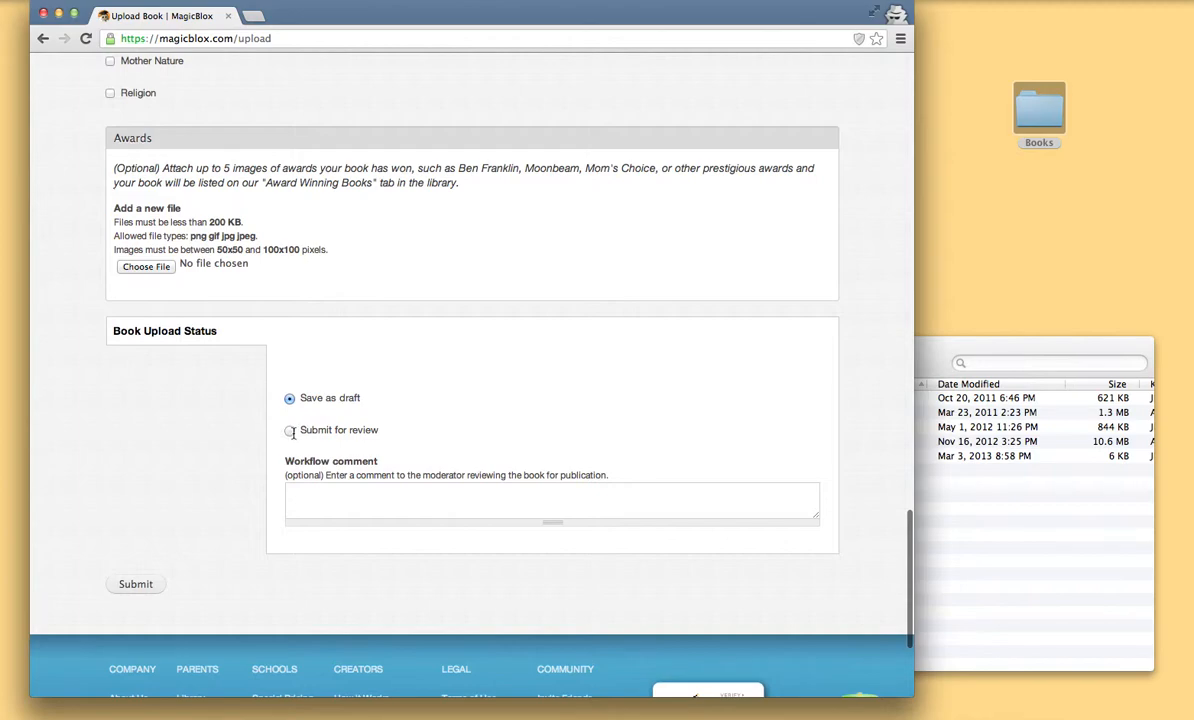
click(290, 399)
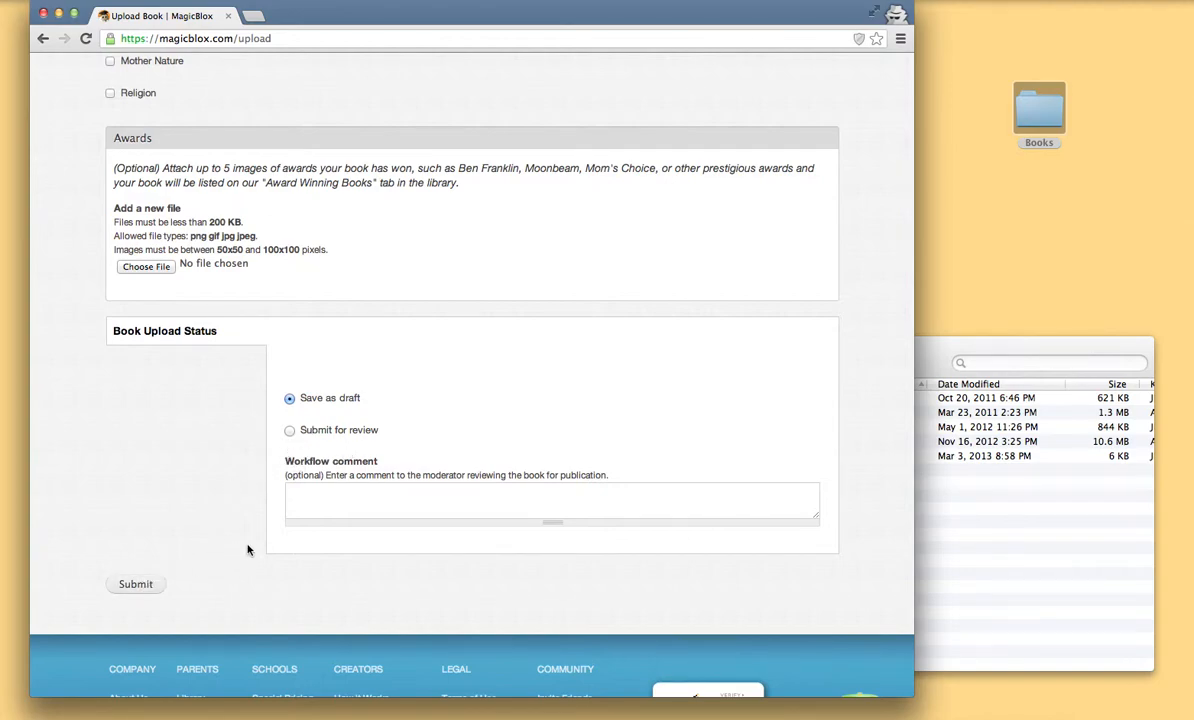
scroll(248, 549, up, 1)
scroll(213, 545, down, 1)
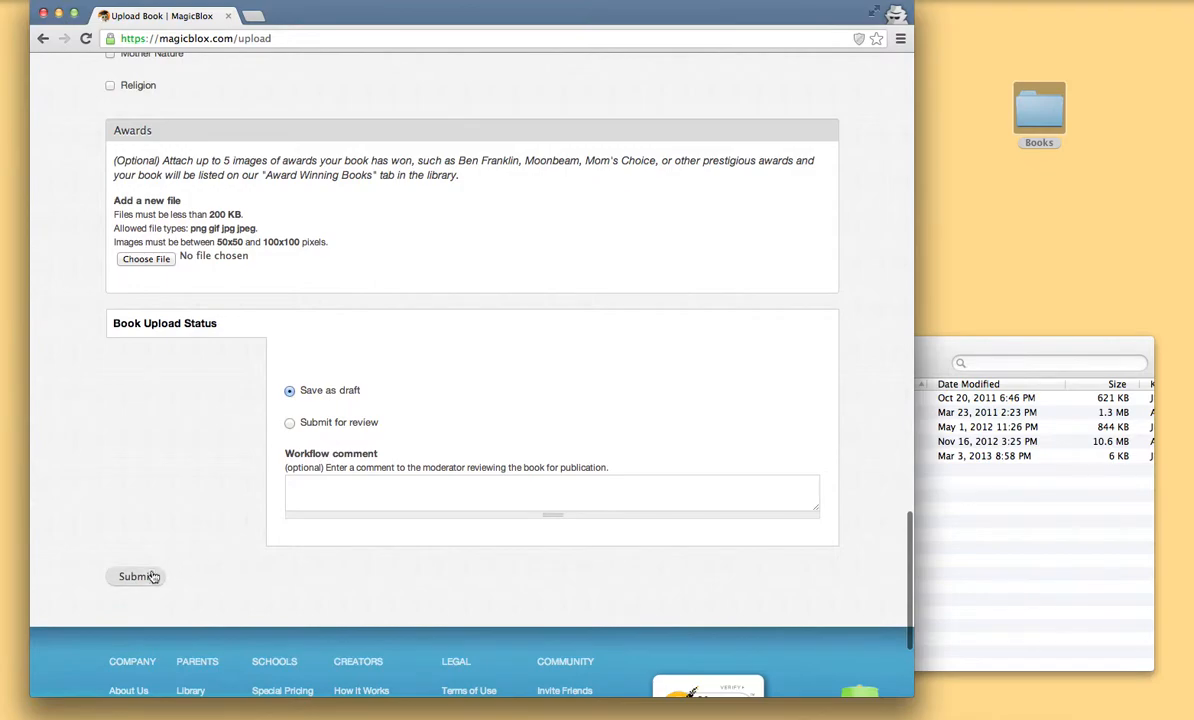
click(137, 577)
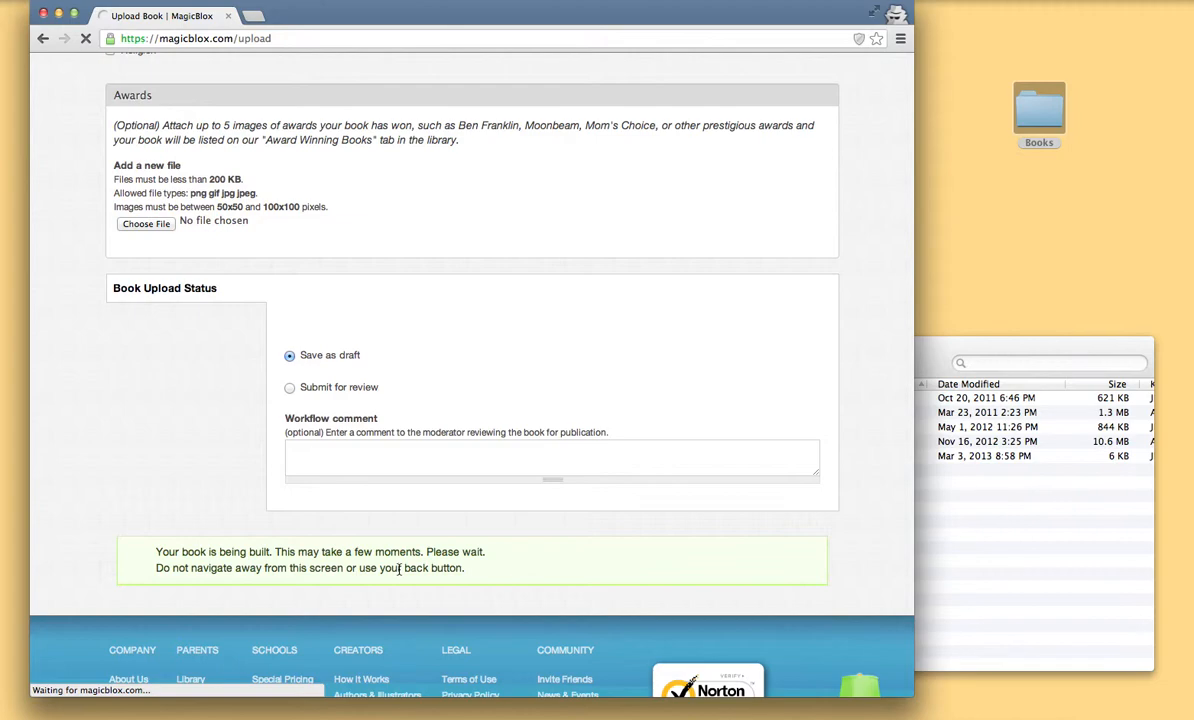
Open Grambo_full.pdf from the Books folder in Acrobat and scroll through its pages.
click(930, 470)
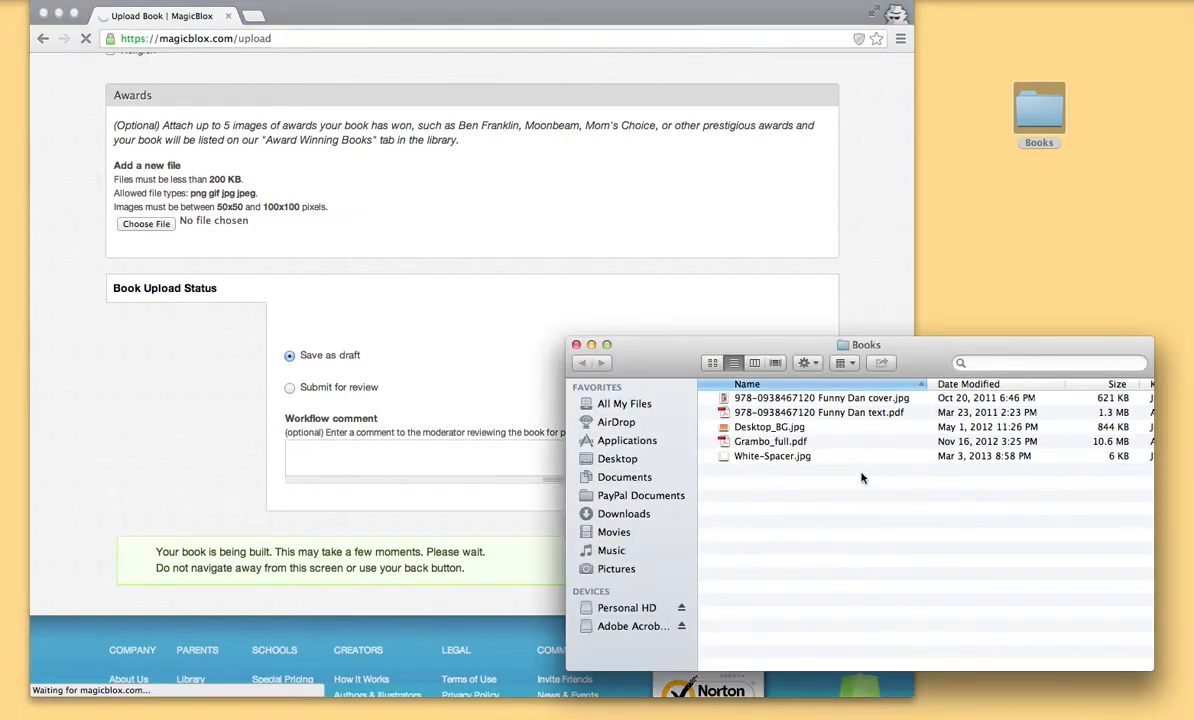
click(765, 444)
double_click(765, 444)
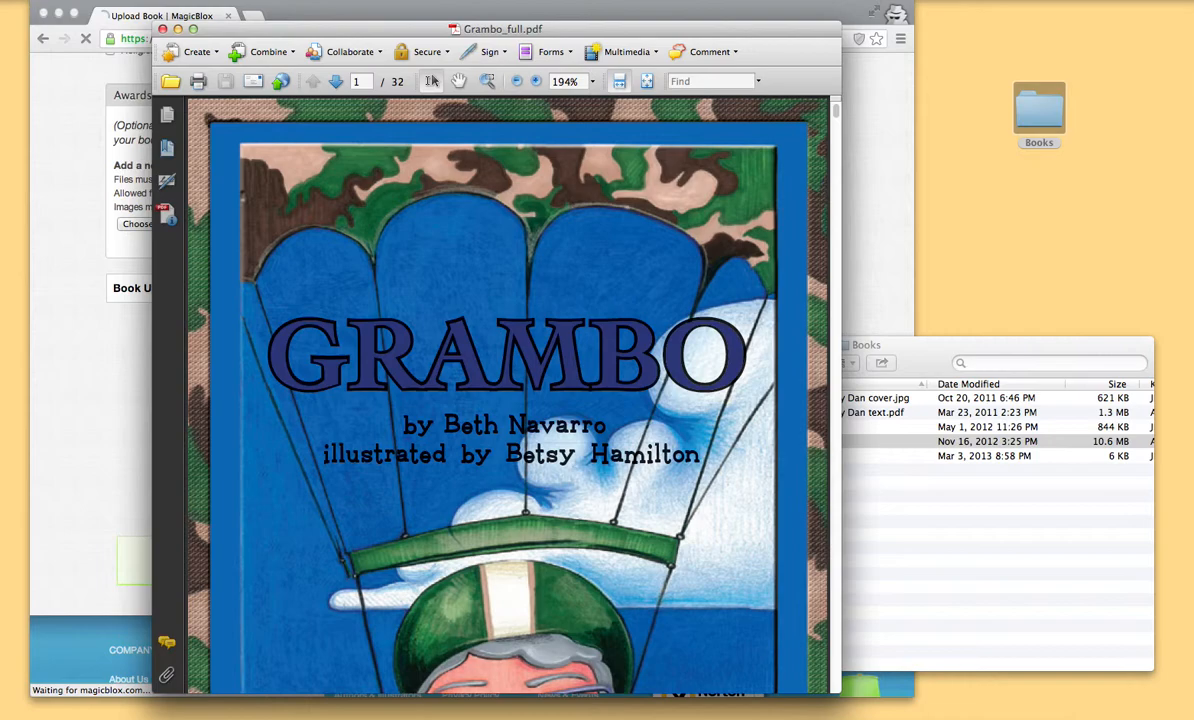
scroll(507, 400, down, 5)
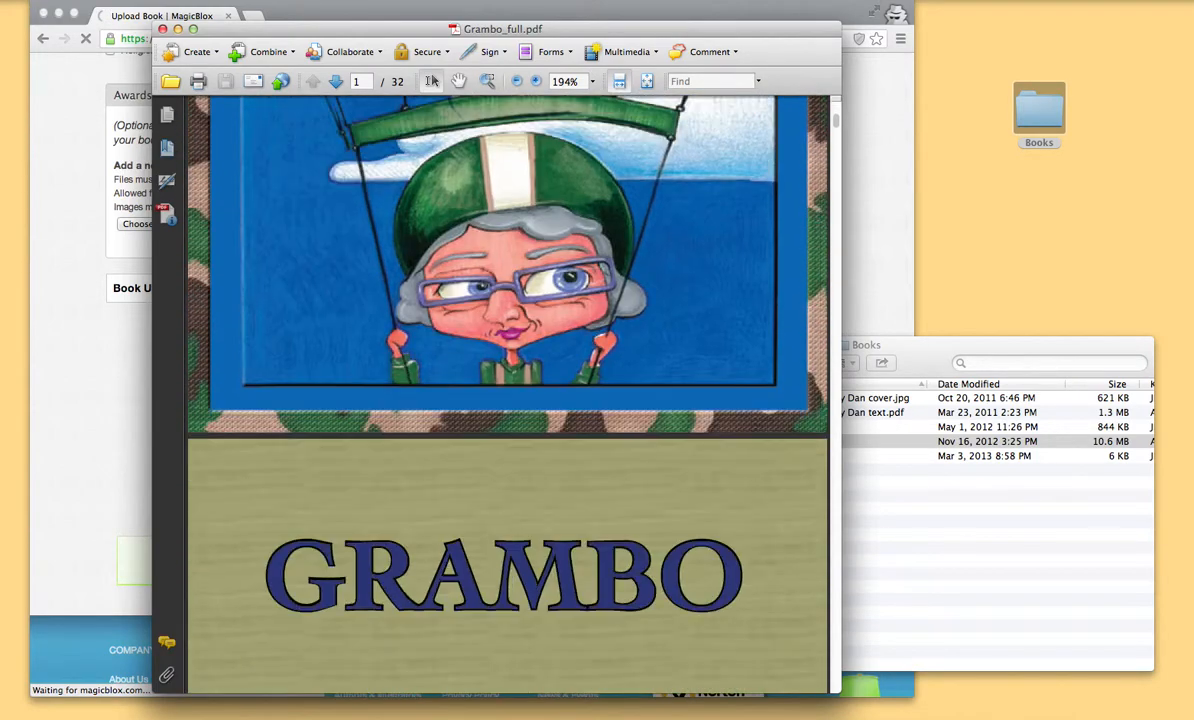
scroll(637, 306, down, 10)
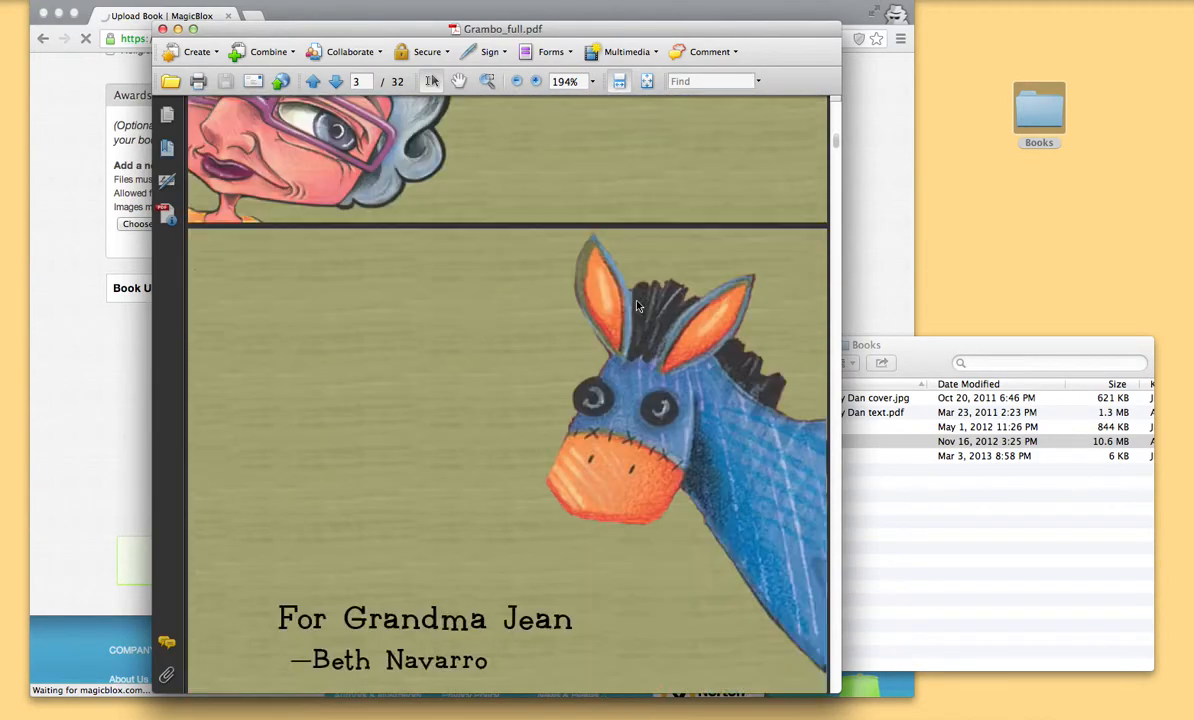
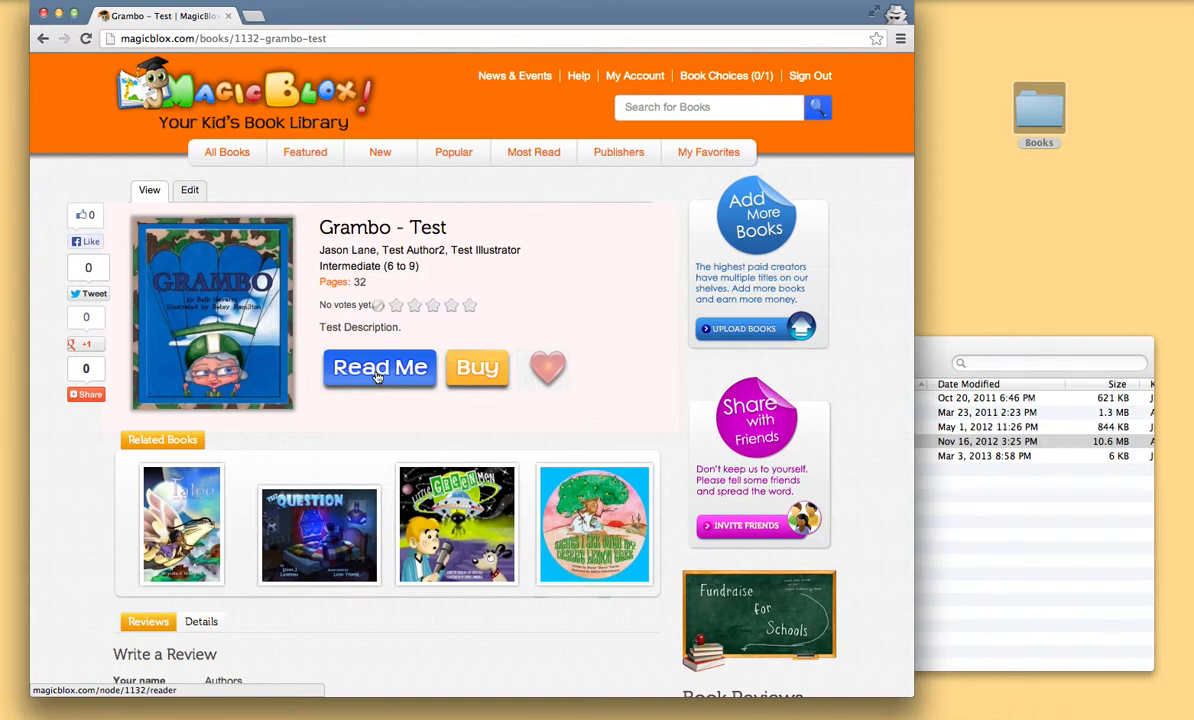
click(378, 370)
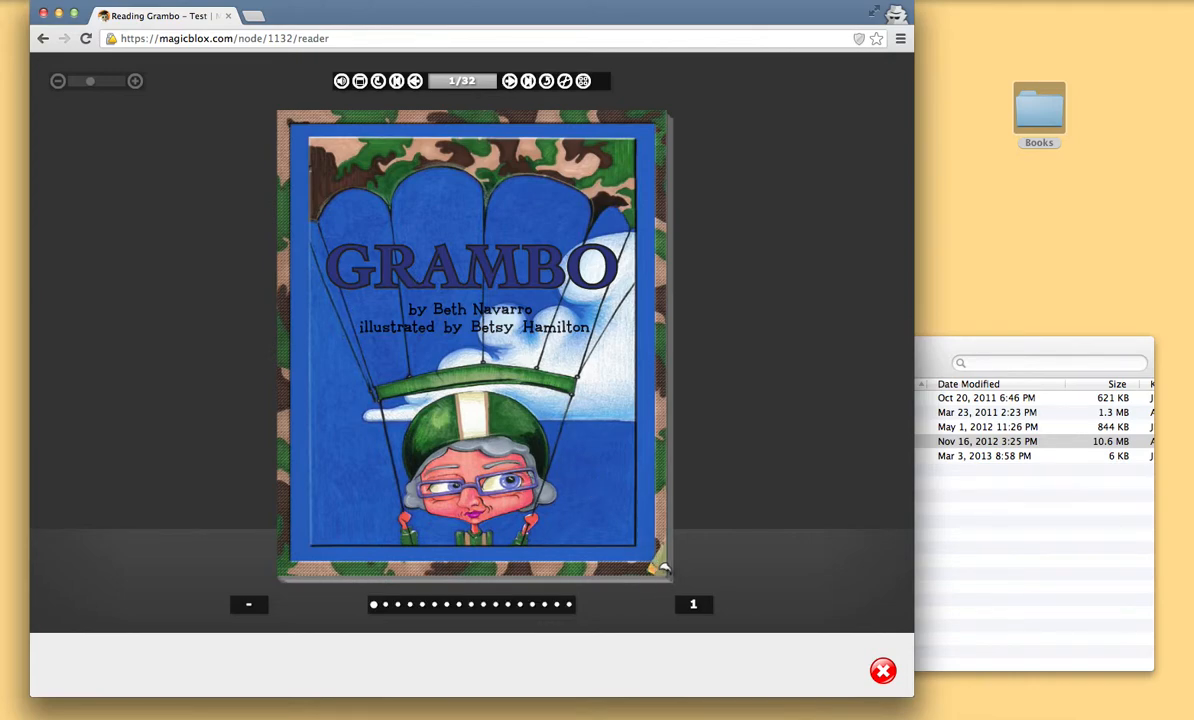
click(615, 529)
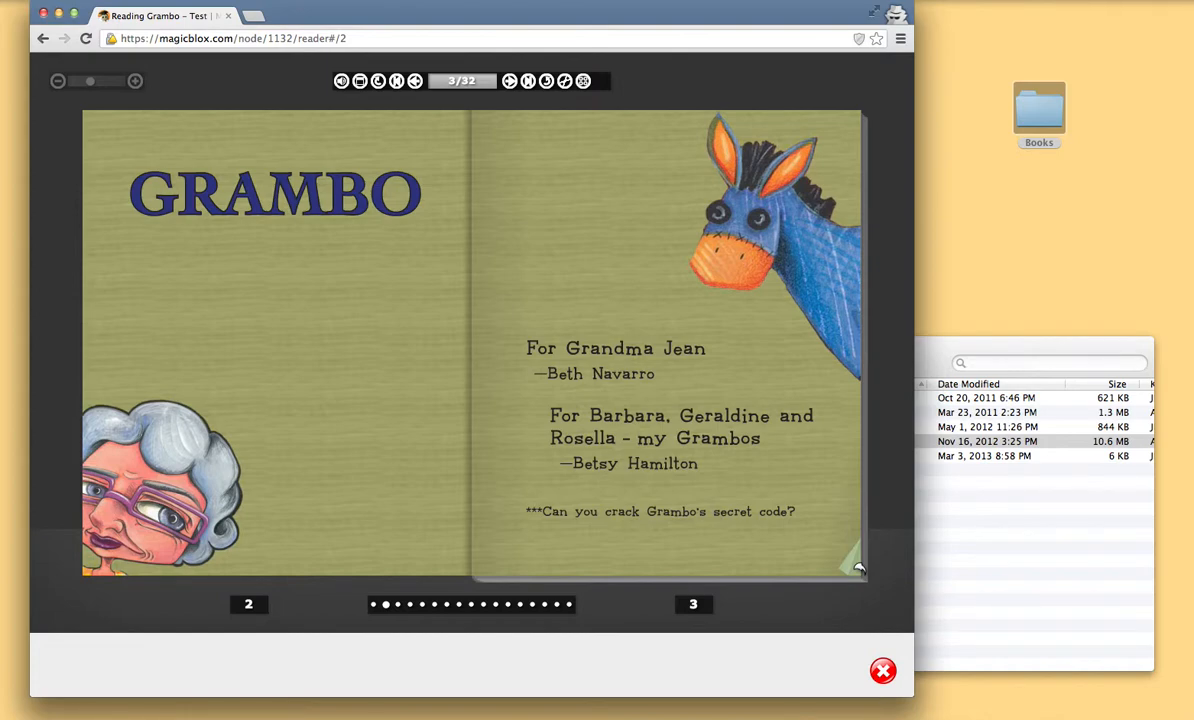
click(859, 568)
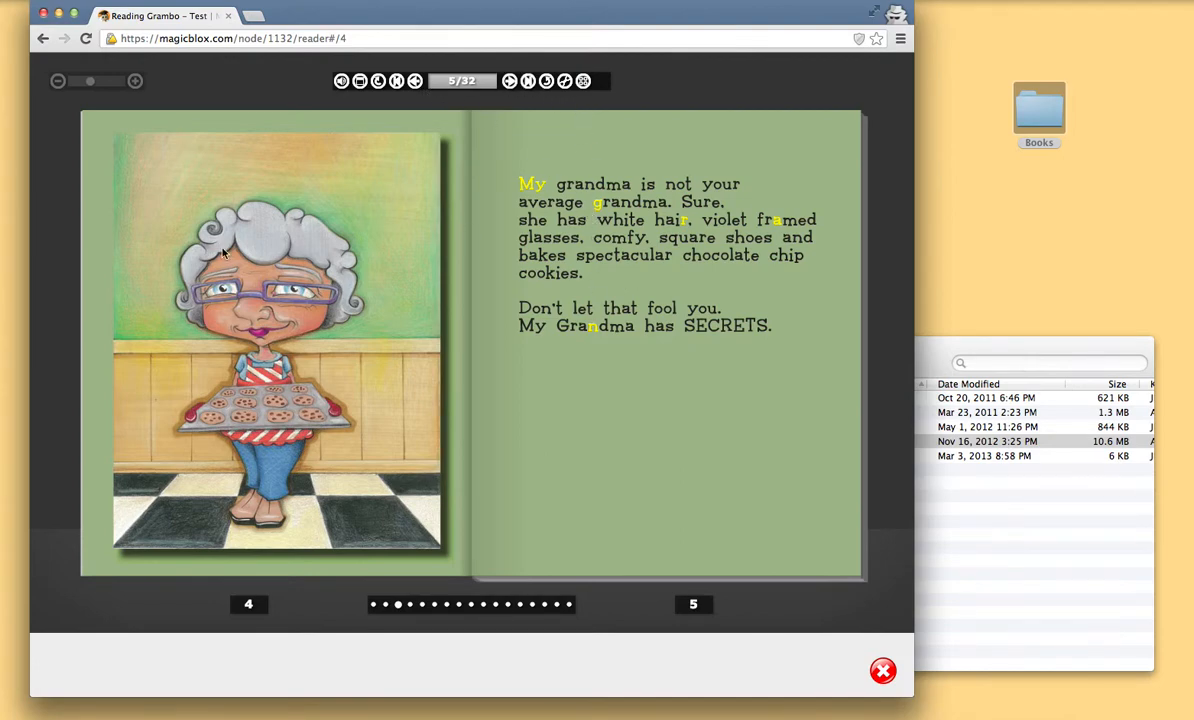
scroll(215, 244, down, 2)
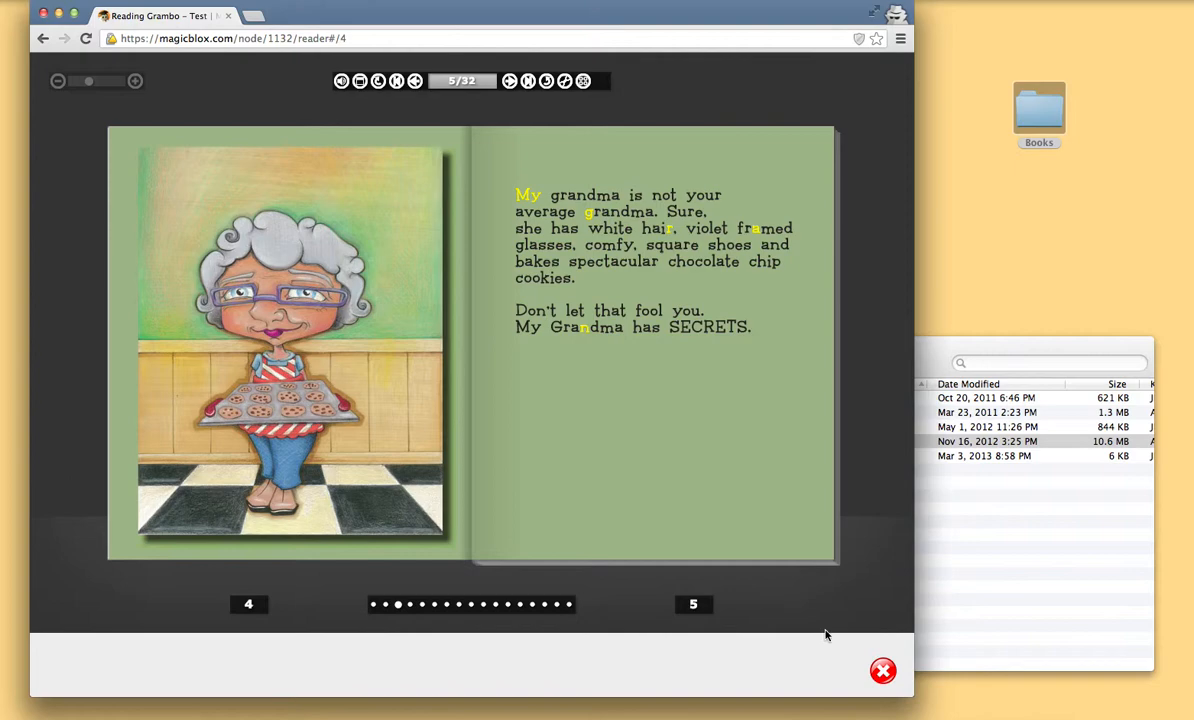
click(883, 671)
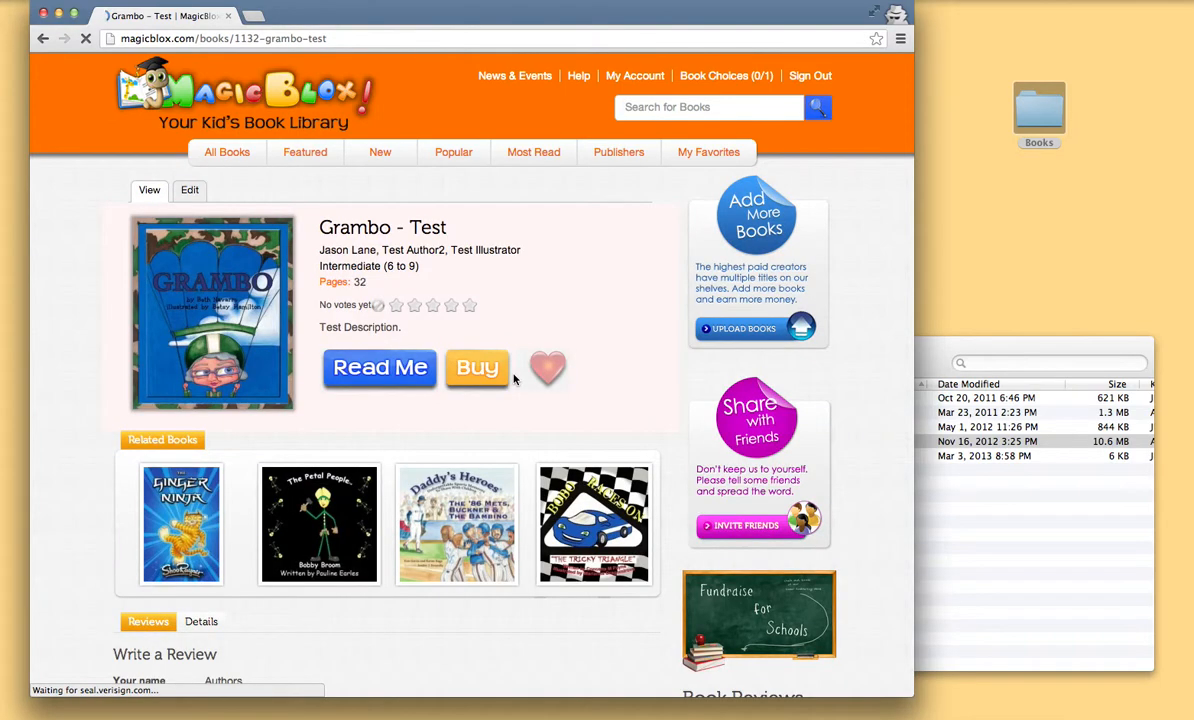
In the Grambo - Test book's Edit form, select the Submit for review option.
scroll(570, 268, down, 2)
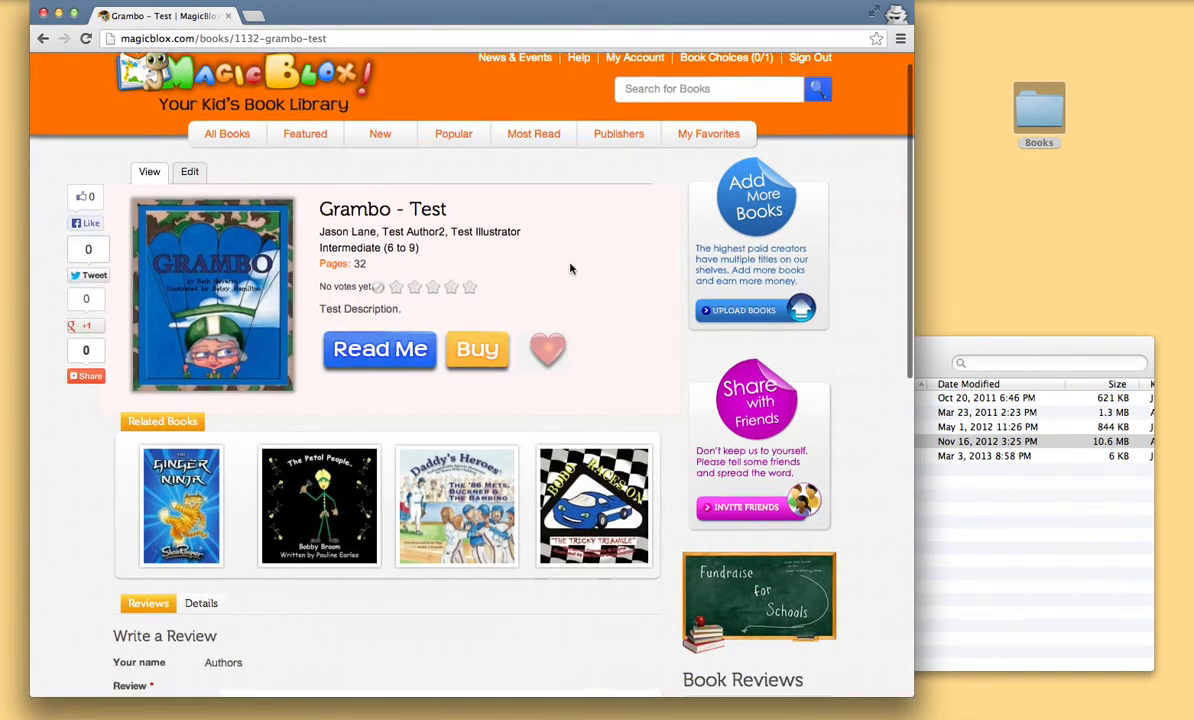
scroll(570, 268, up, 2)
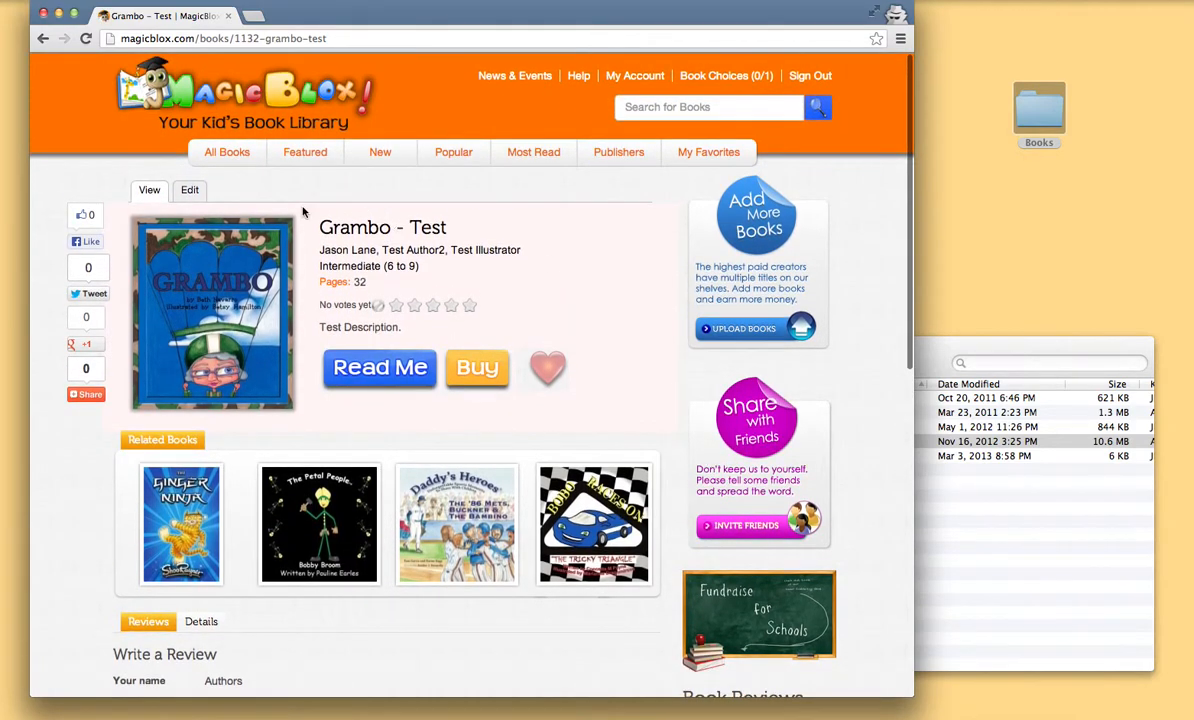
click(193, 191)
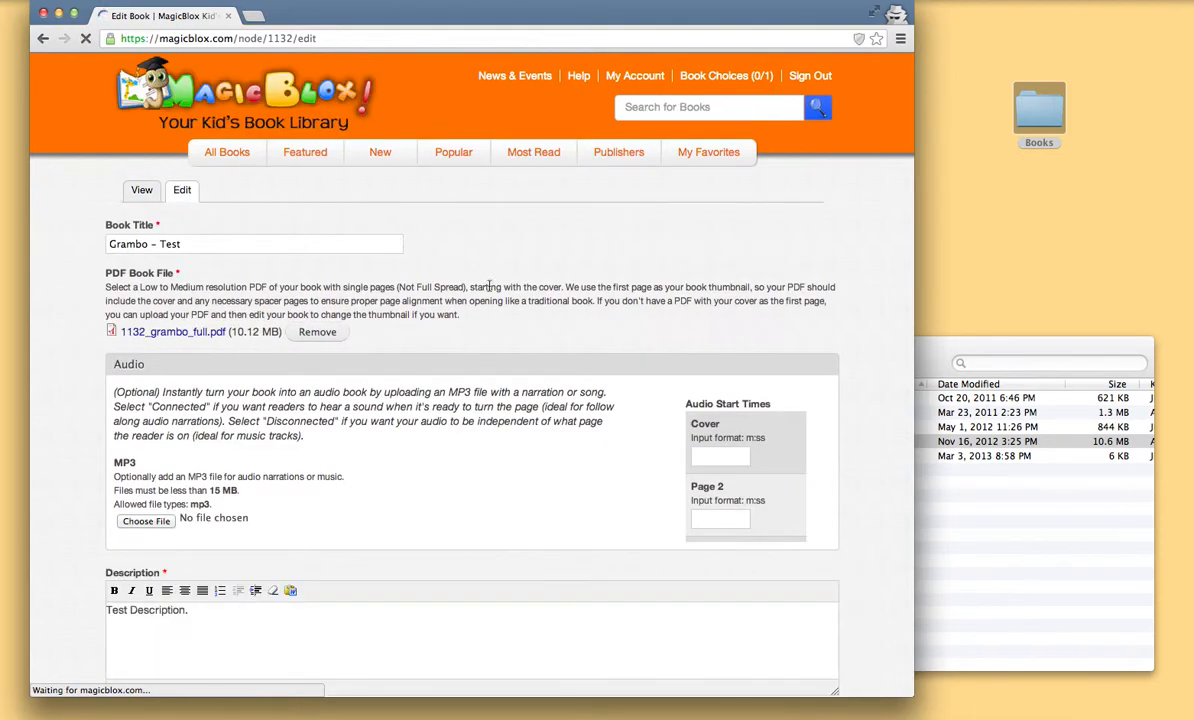
scroll(537, 324, down, 1)
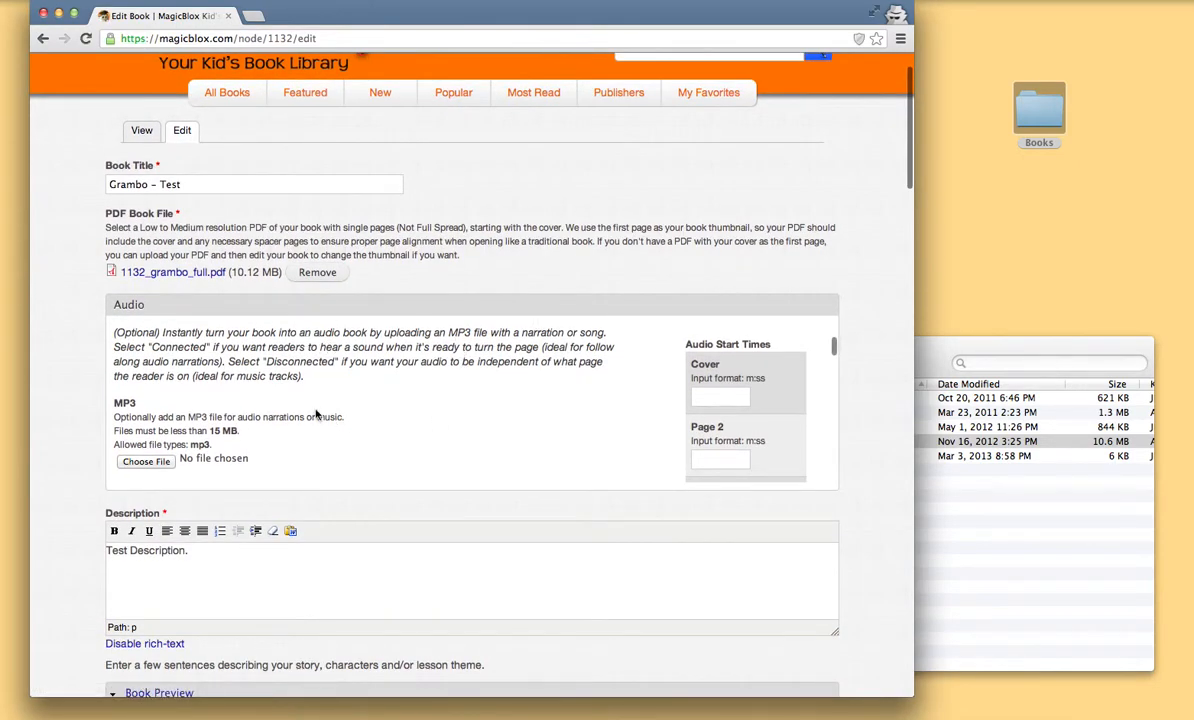
scroll(457, 401, down, 3)
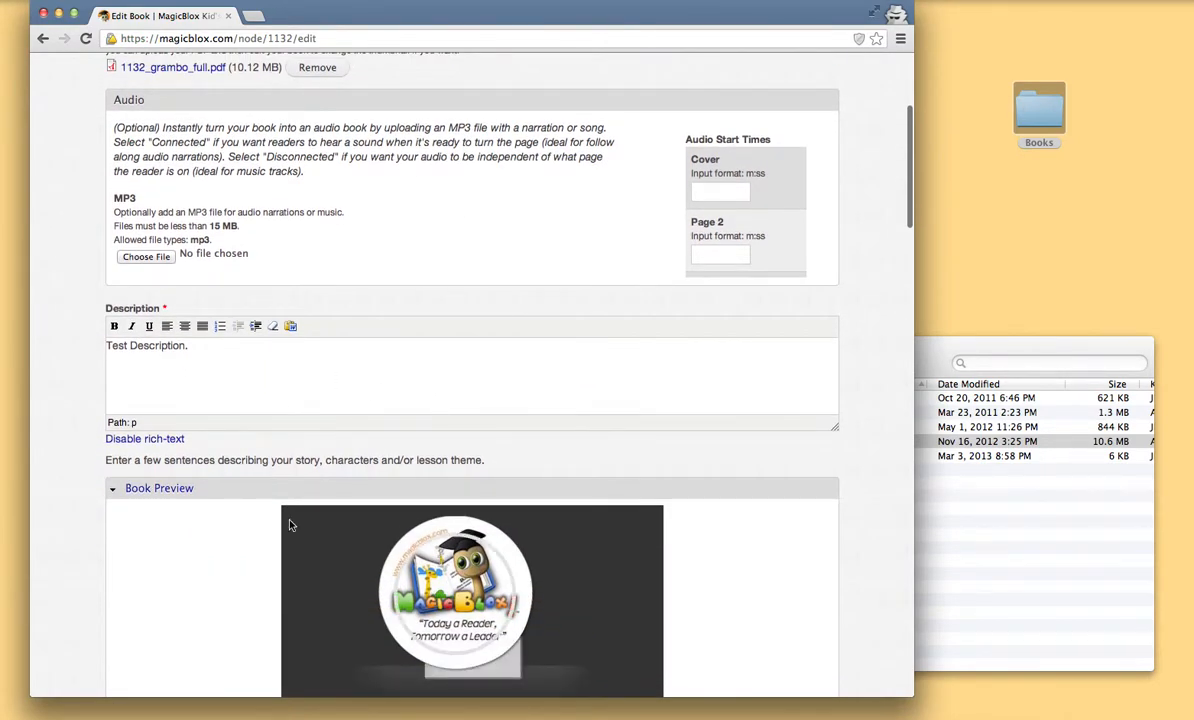
scroll(240, 607, down, 1)
scroll(240, 607, down, 15)
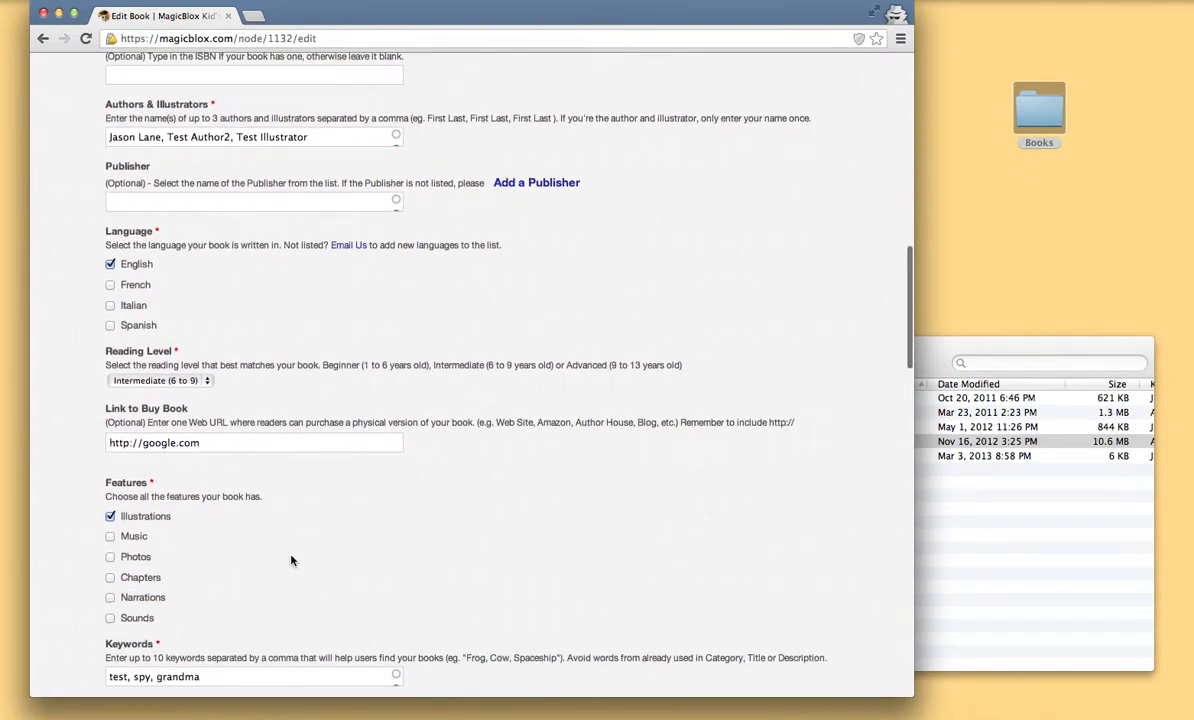
scroll(291, 561, down, 20)
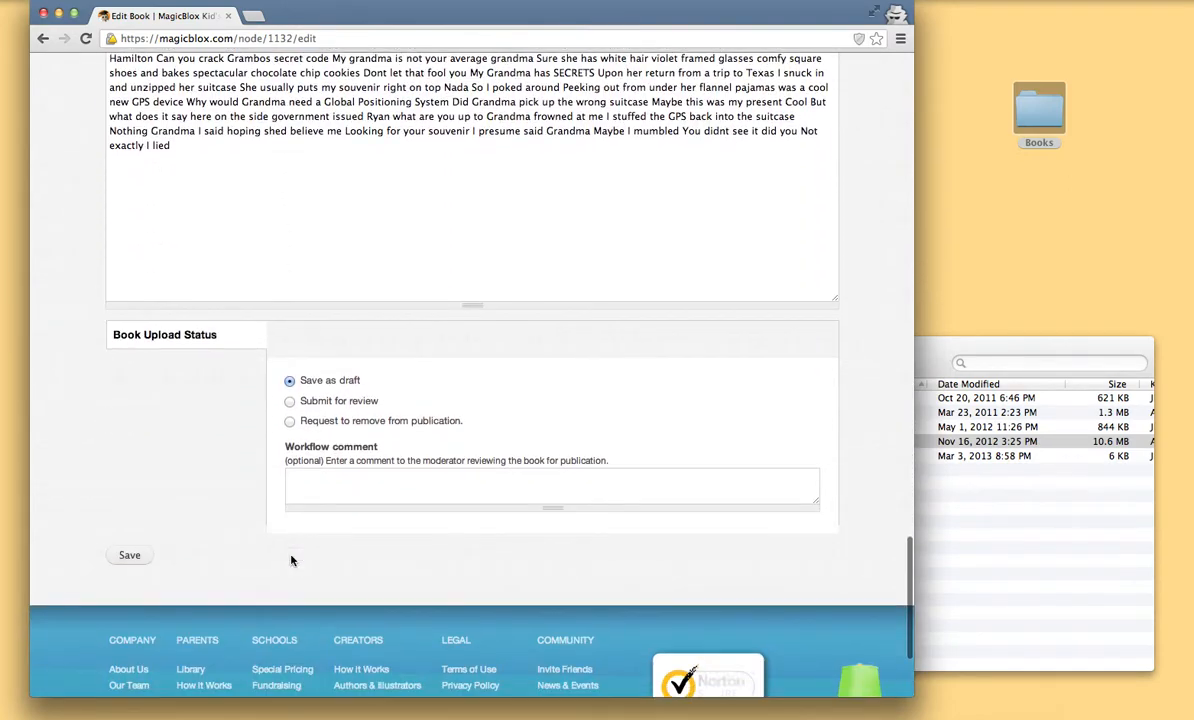
click(289, 401)
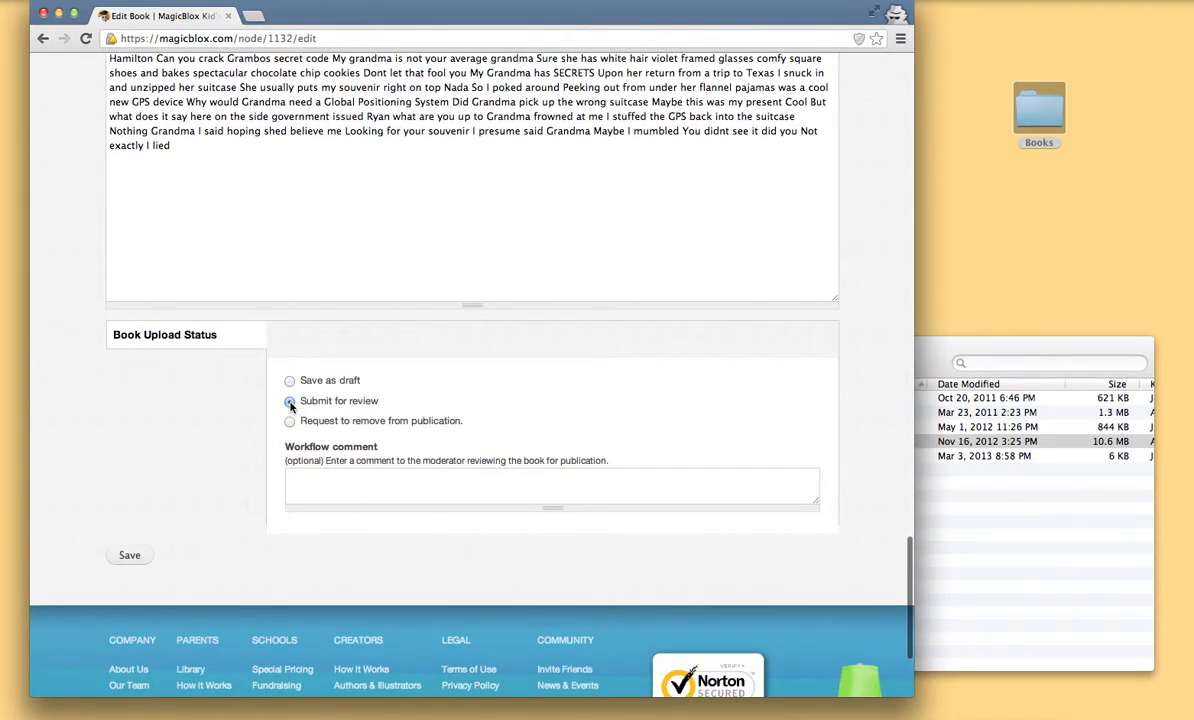
Add the workflow comment 'Please find my new book for consideration.' and save the book.
scroll(210, 449, up, 3)
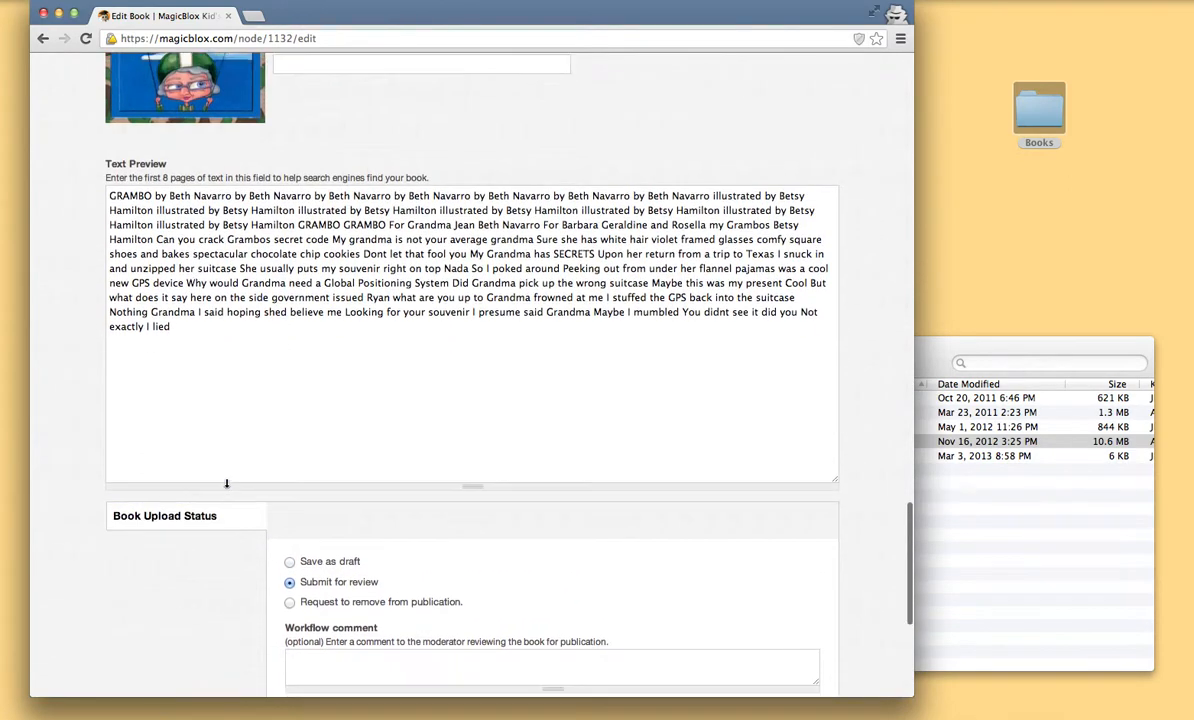
scroll(207, 391, up, 3)
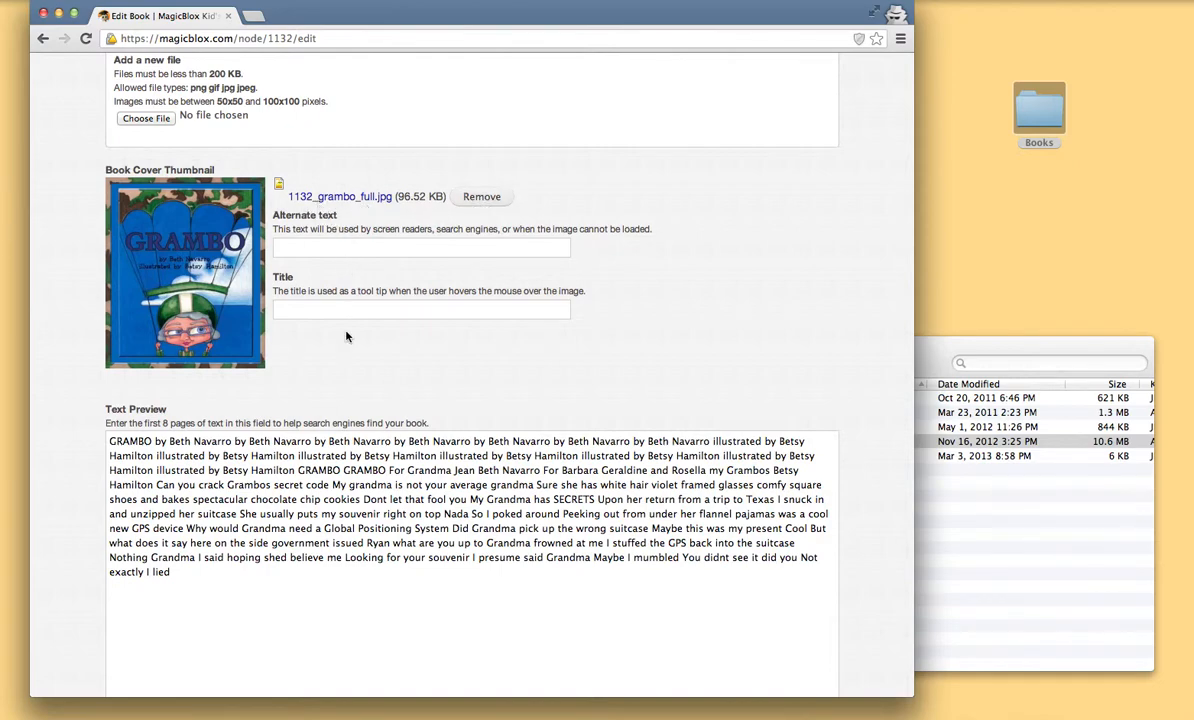
scroll(346, 331, down, 5)
scroll(323, 310, down, 1)
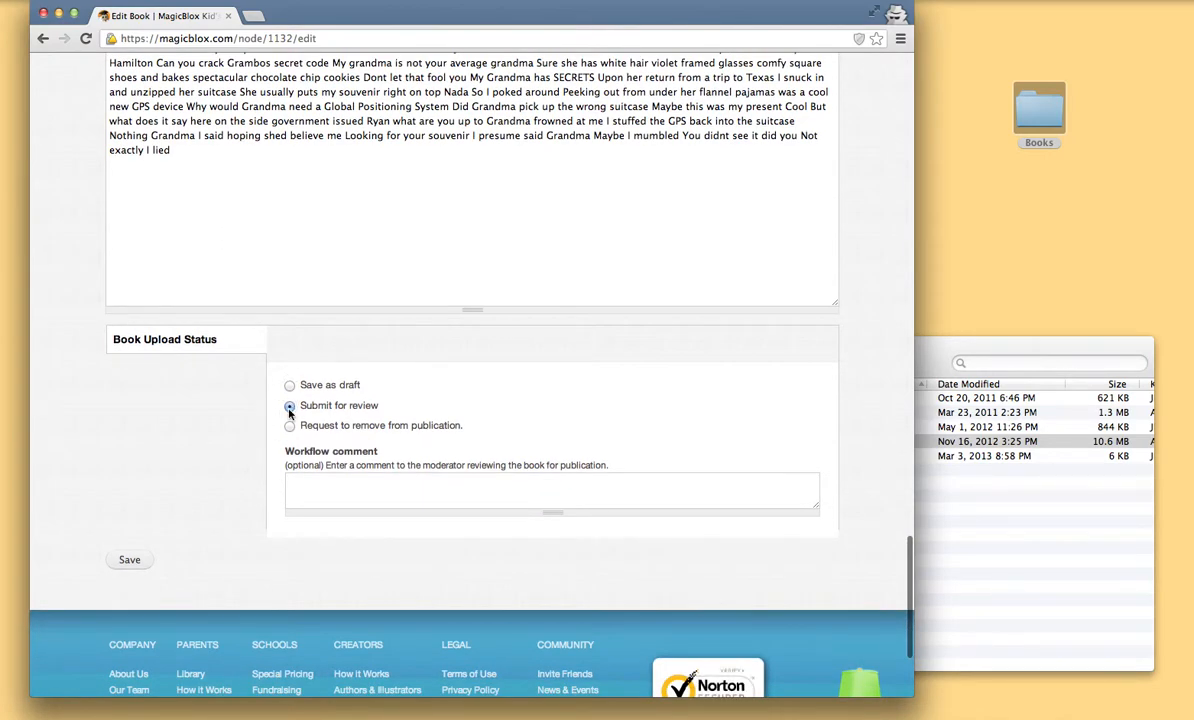
click(312, 478)
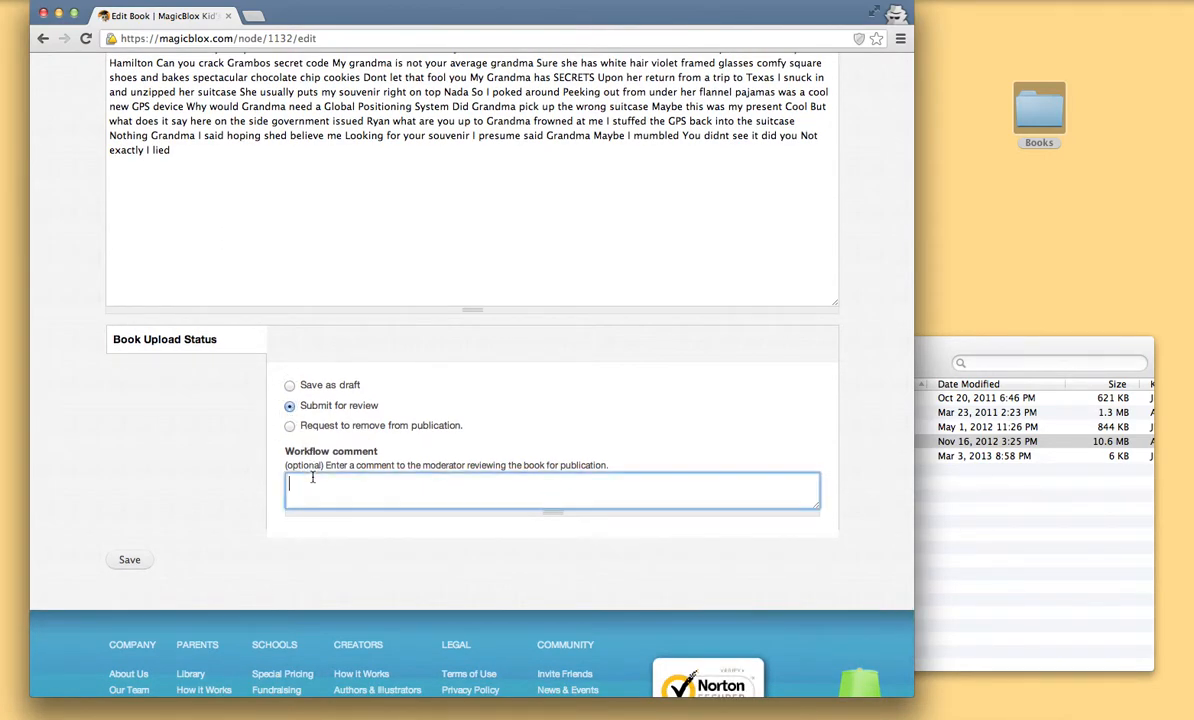
text(Please find my new book for consideration.)
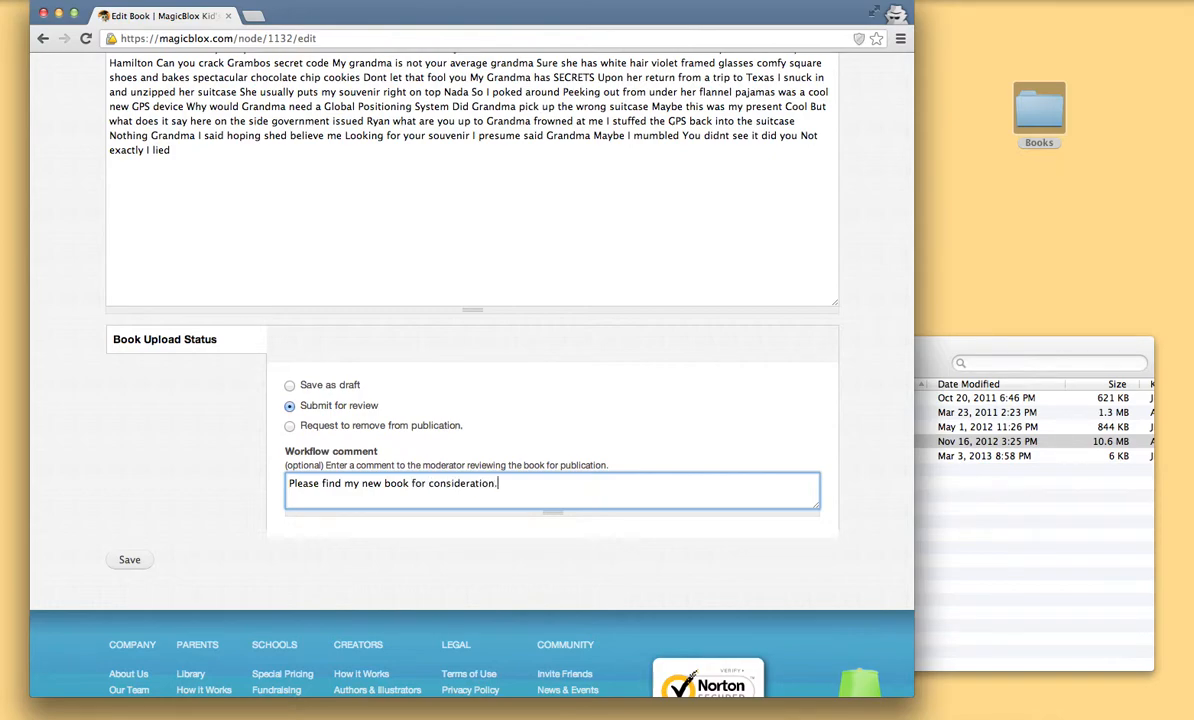
click(129, 560)
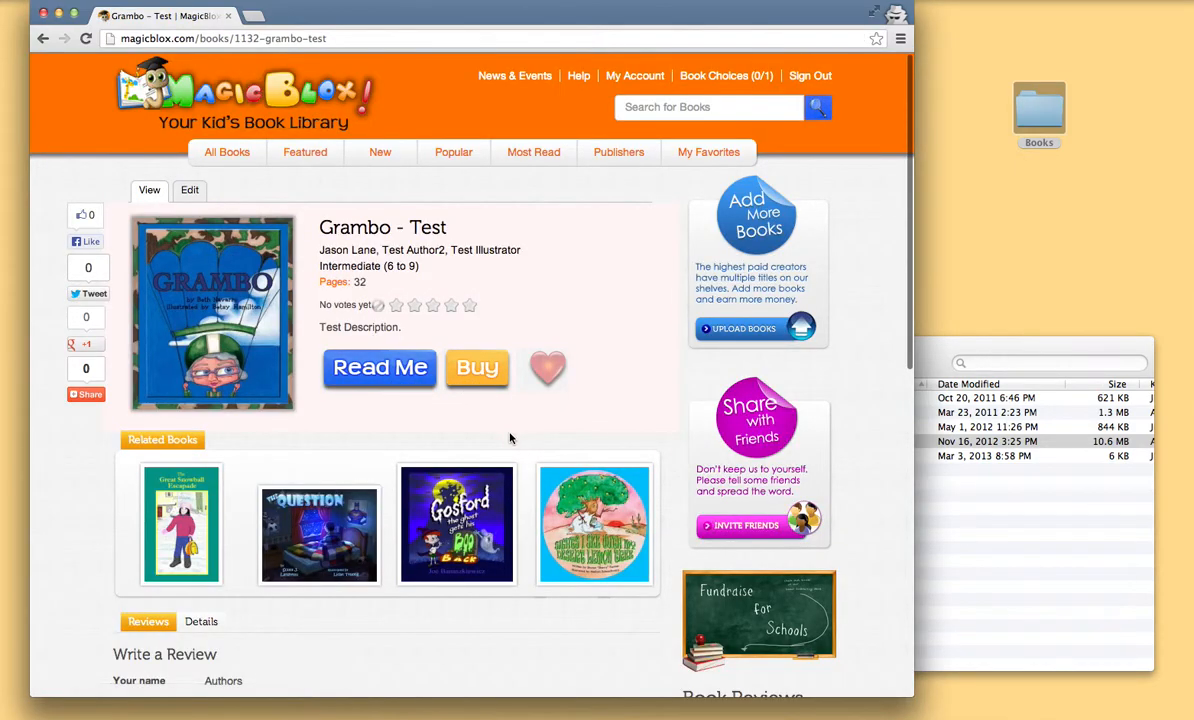
Test the book's Buy link, which opens Google in a new tab, then close that tab.
scroll(648, 434, down, 2)
scroll(648, 434, up, 2)
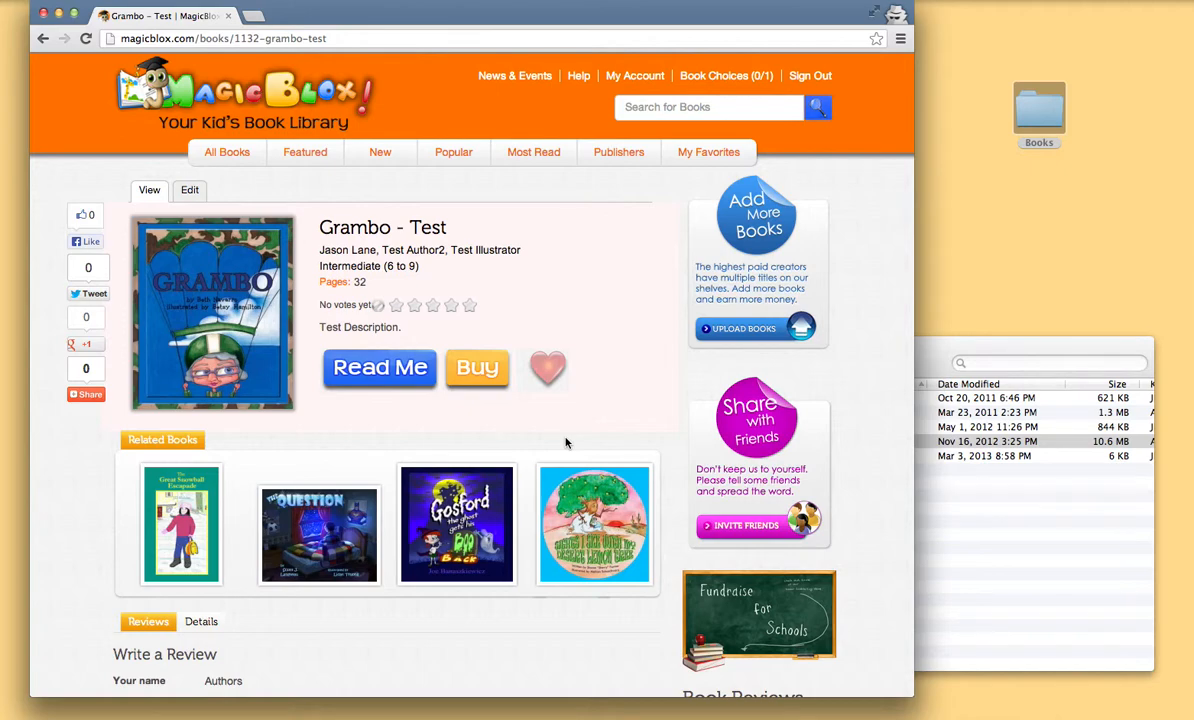
click(481, 370)
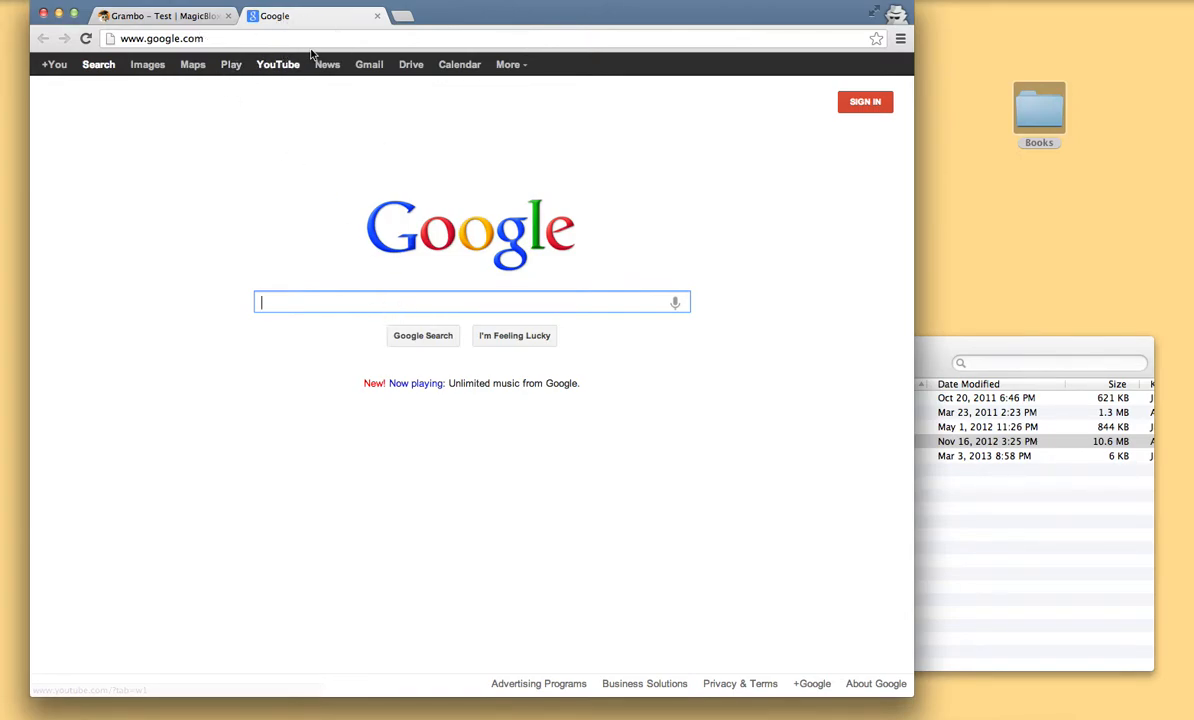
click(377, 16)
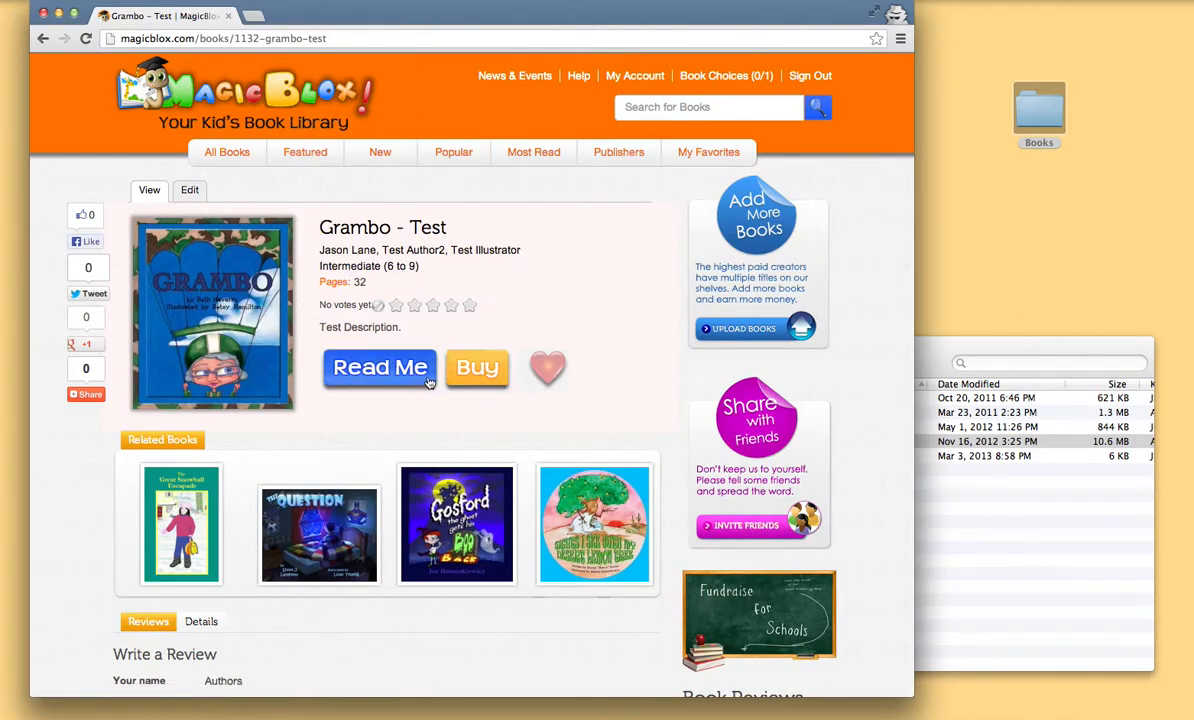
Check My Books under My Account shows Grambo - Test as In Review Queue, then go back to the library.
click(628, 83)
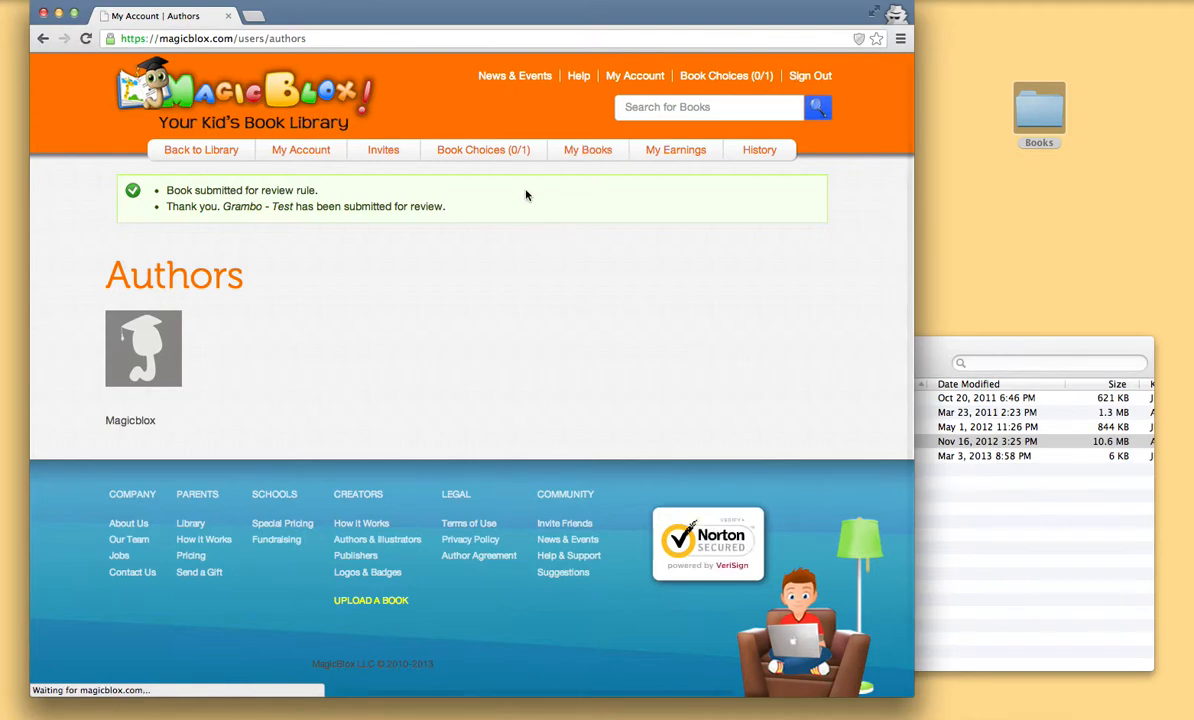
click(588, 153)
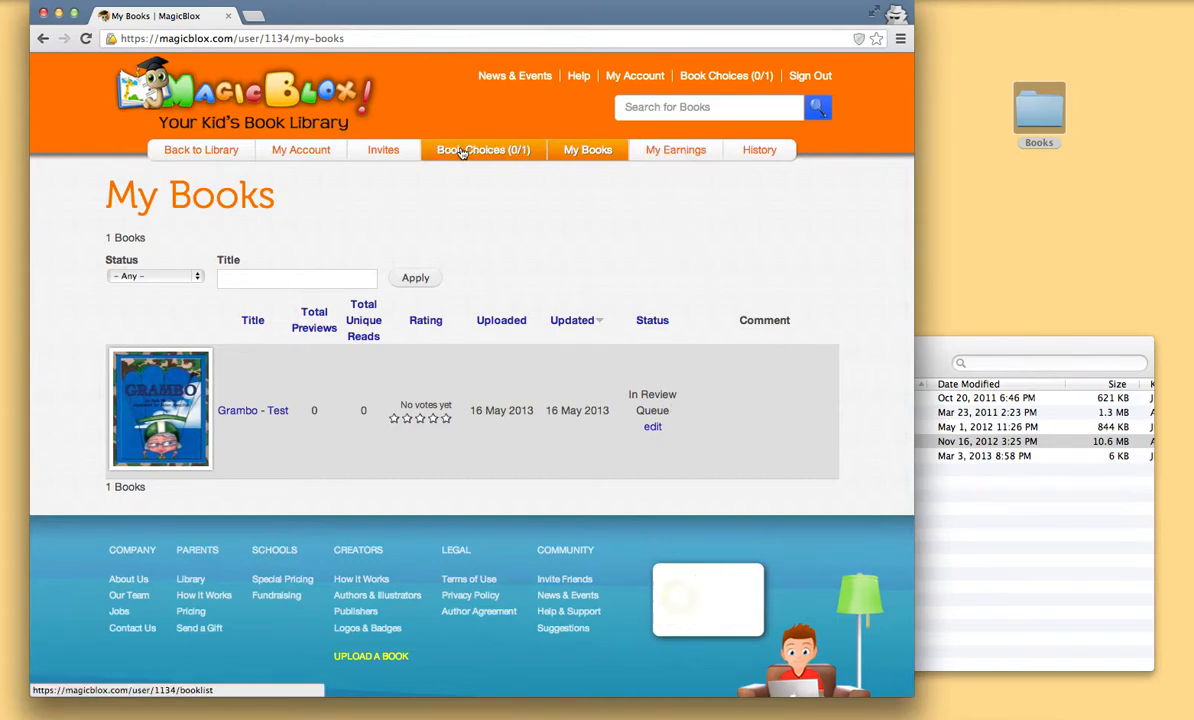
scroll(648, 312, down, 1)
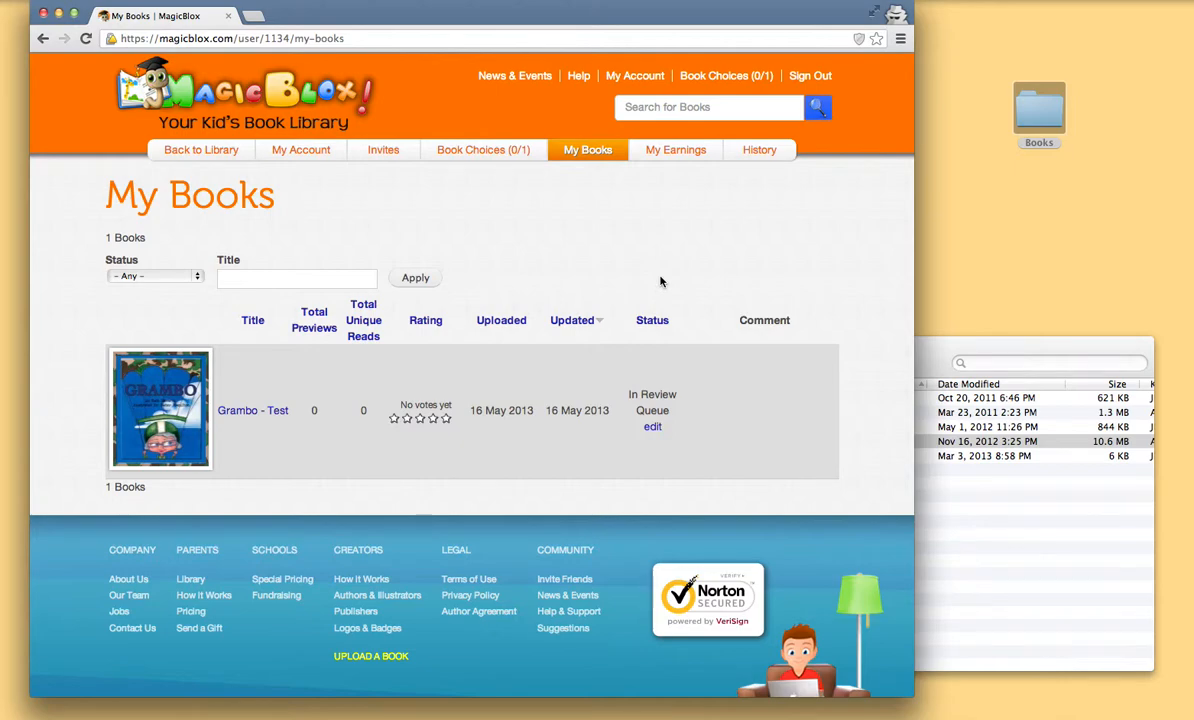
scroll(630, 400, up, 1)
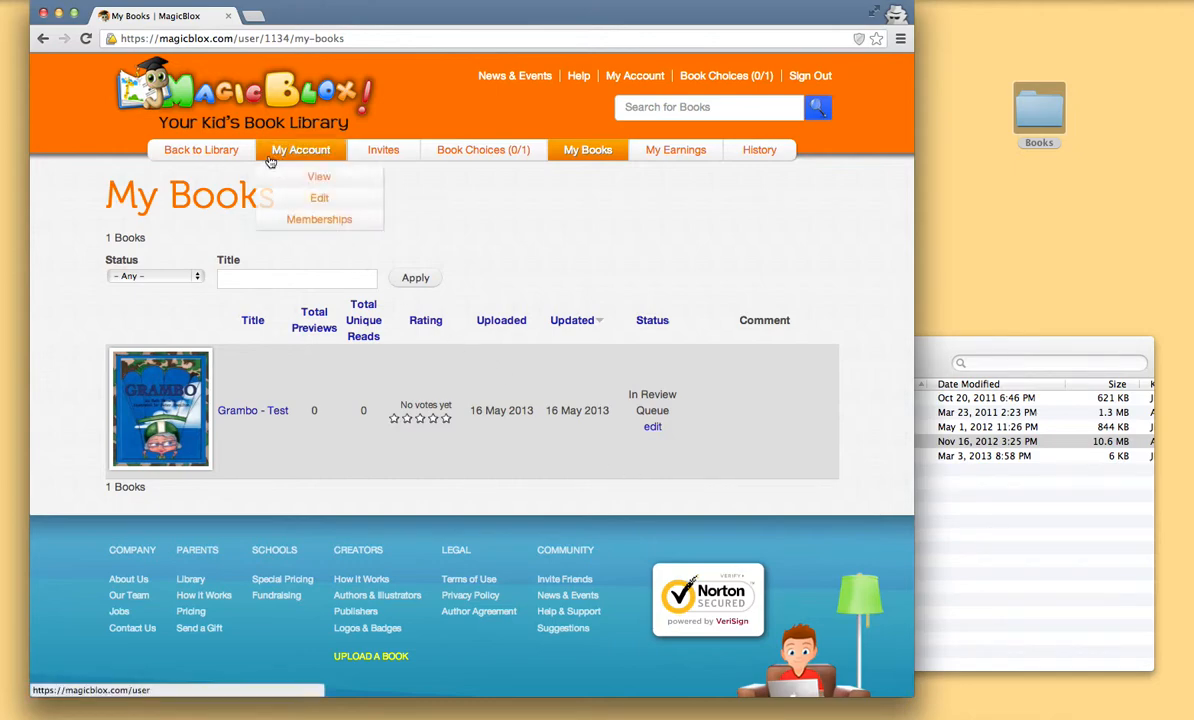
click(221, 152)
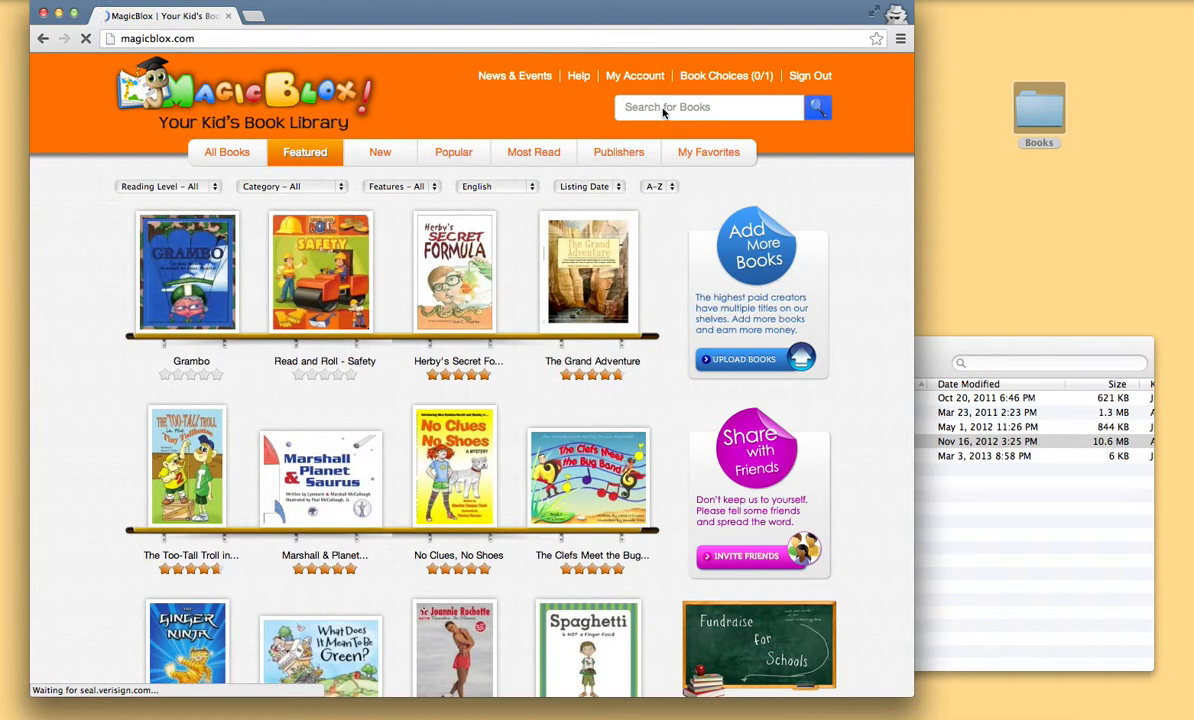
Search the library for 'grambo test', which returns no matching books.
click(661, 110)
text(grambo test)
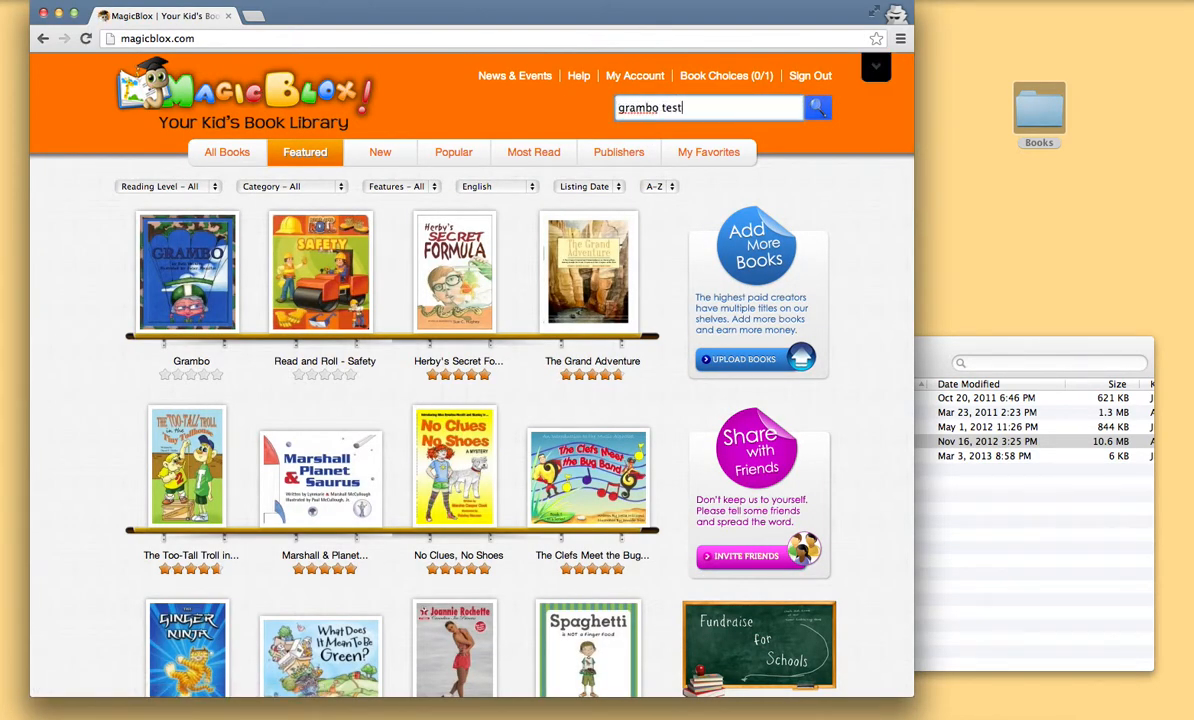
key(Return)
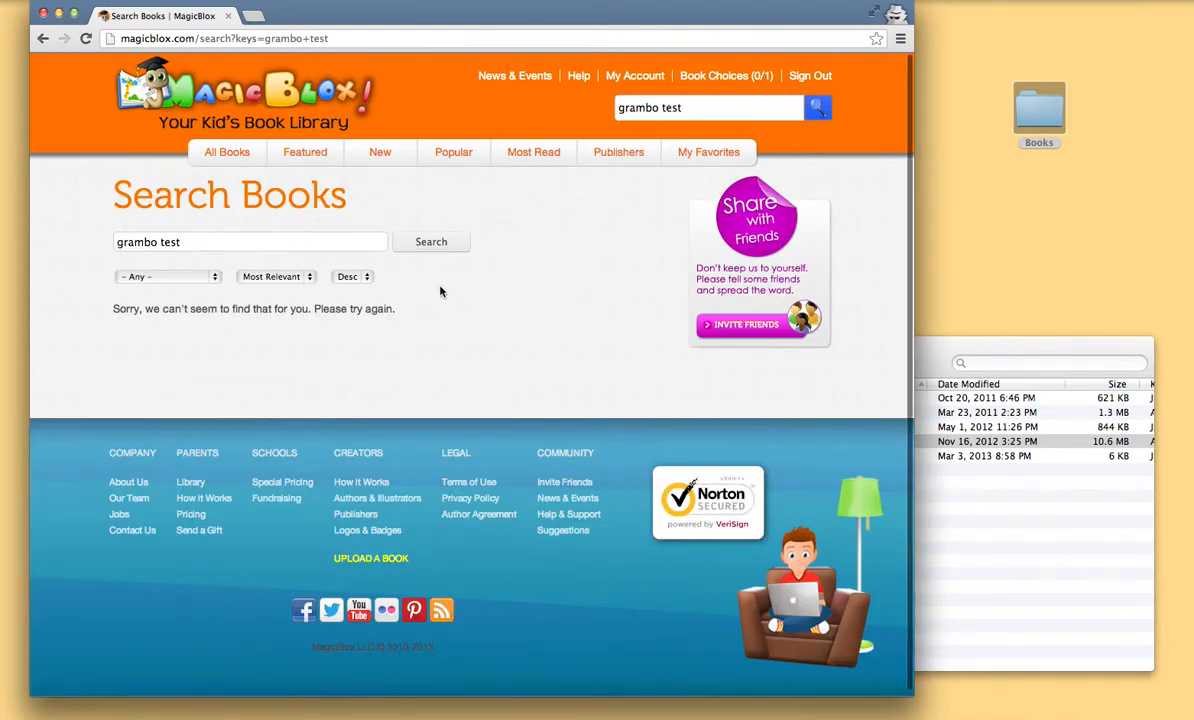
Clear the search field and bring up the All Books listing.
triple_click(195, 241)
key(BackSpace)
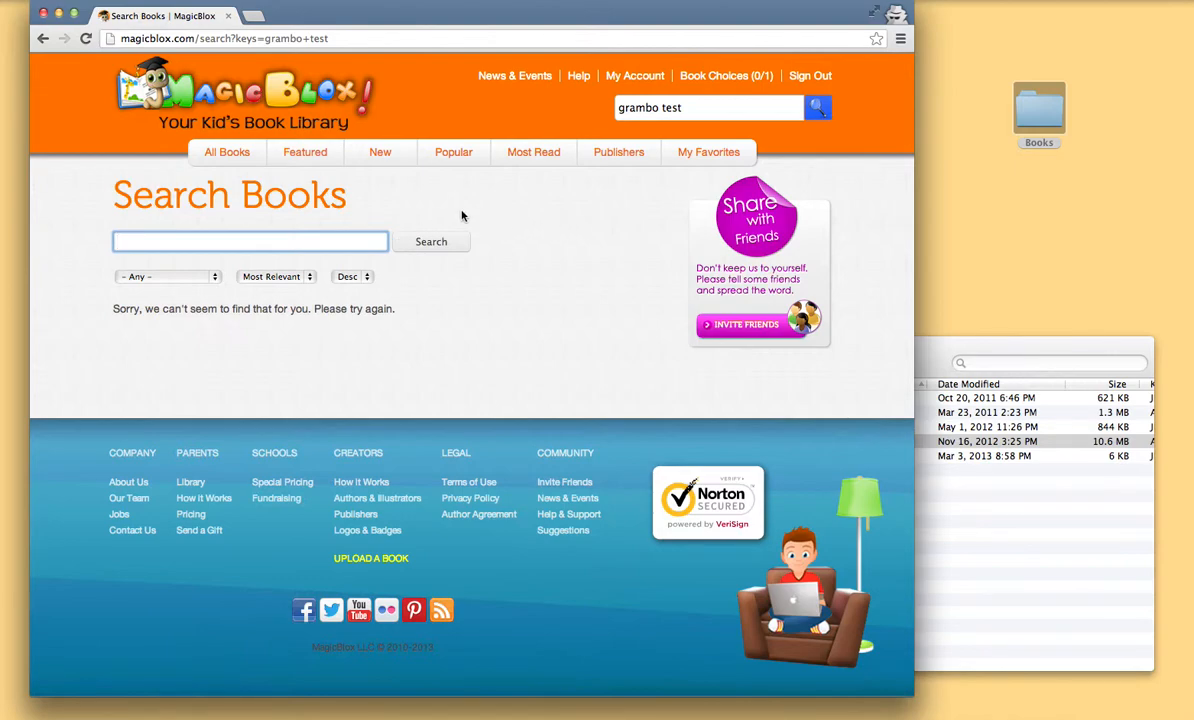
click(222, 156)
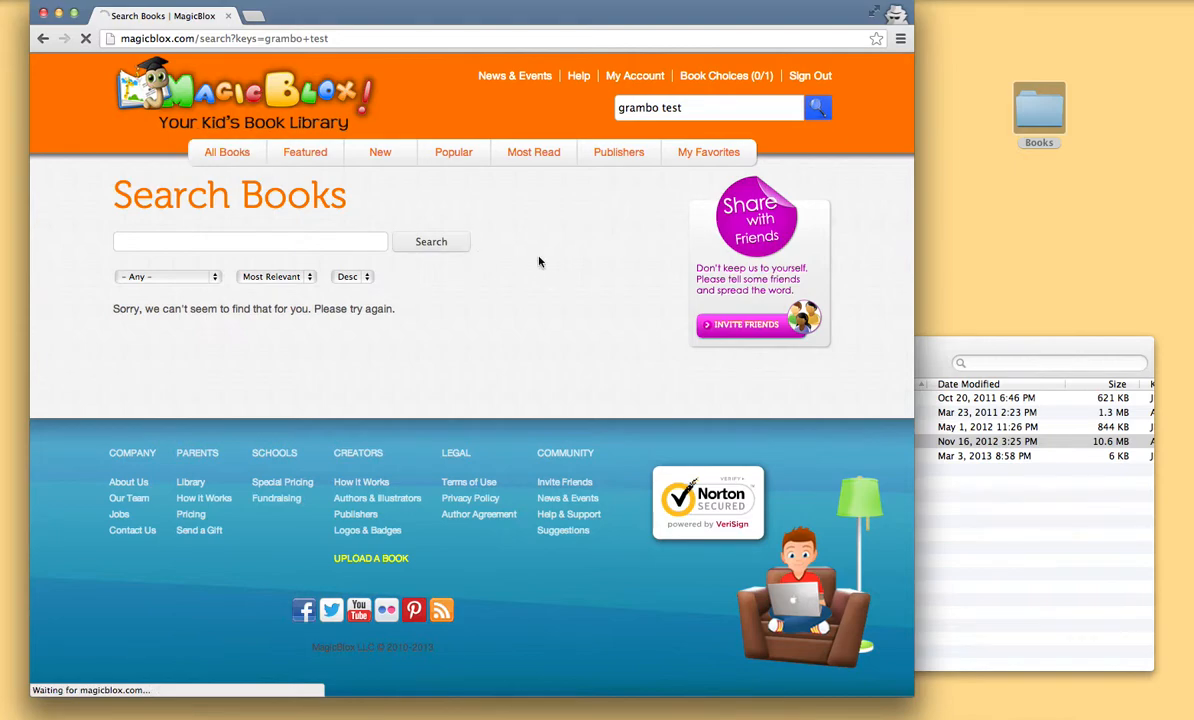